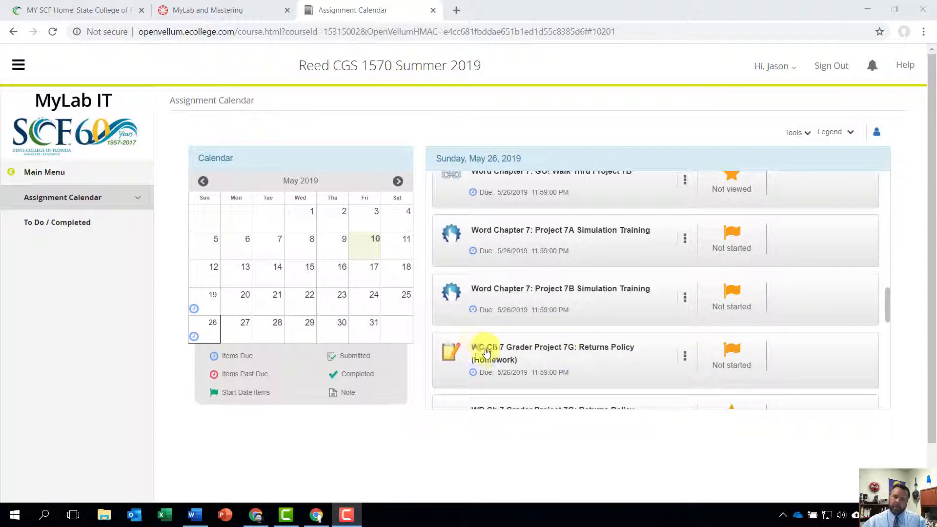
Open WD Ch 7 Grader Project 7G: Returns Policy (Homework) and download its four starting files individually.
{"action": "left_click", "coordinate": [475, 347]}
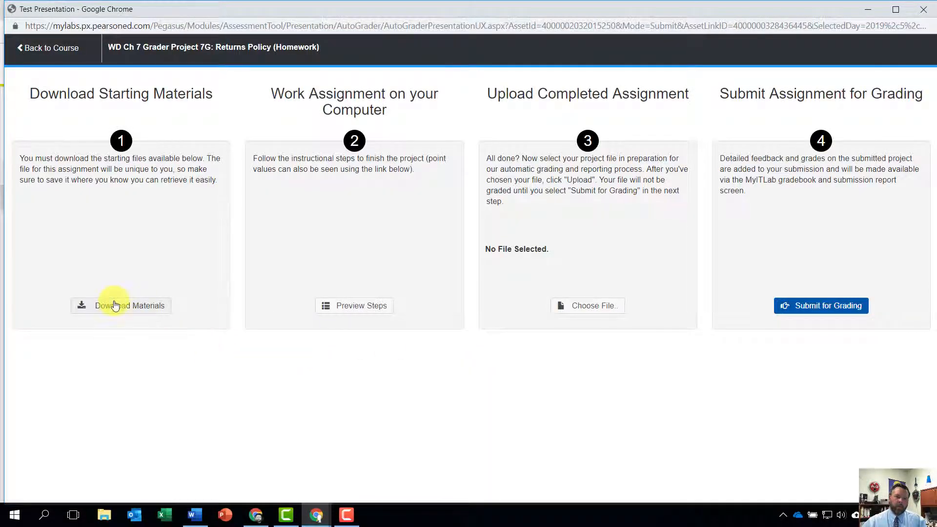
{"action": "left_click", "coordinate": [114, 306]}
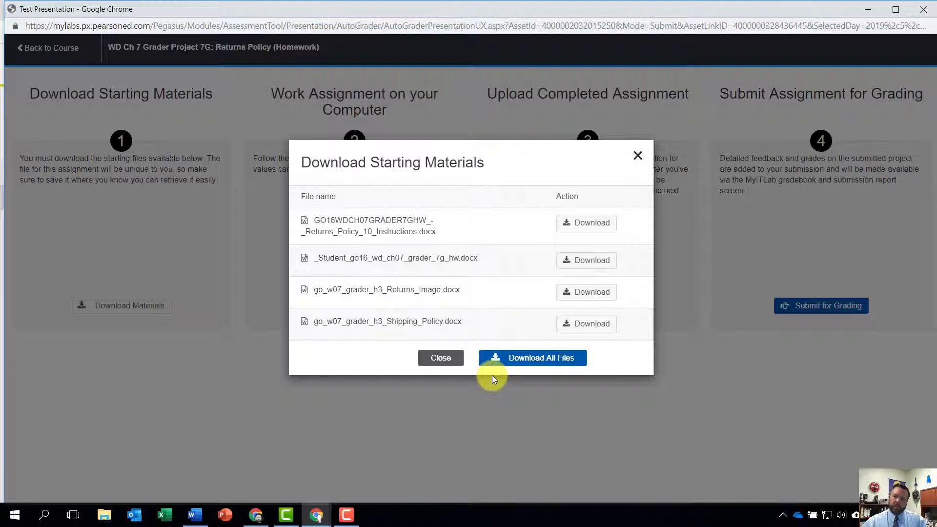
{"action": "left_click", "coordinate": [585, 225]}
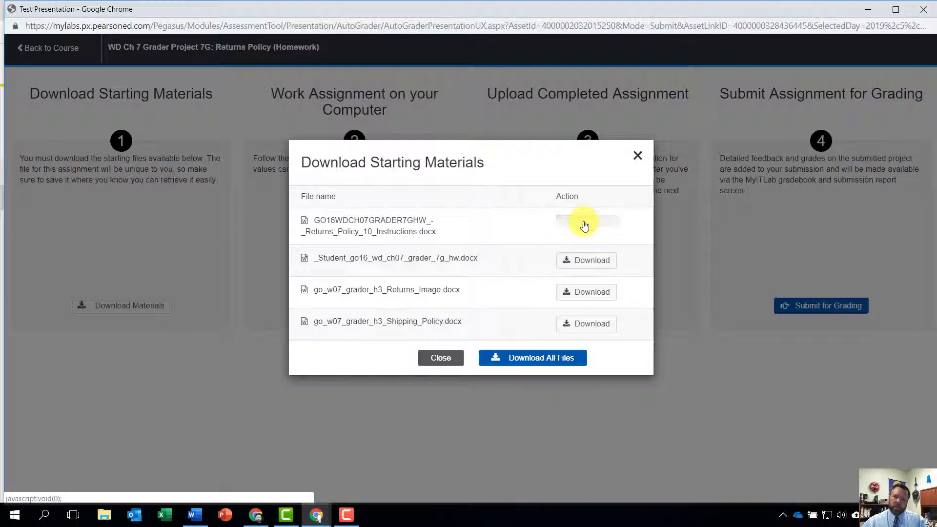
{"action": "left_click", "coordinate": [588, 249]}
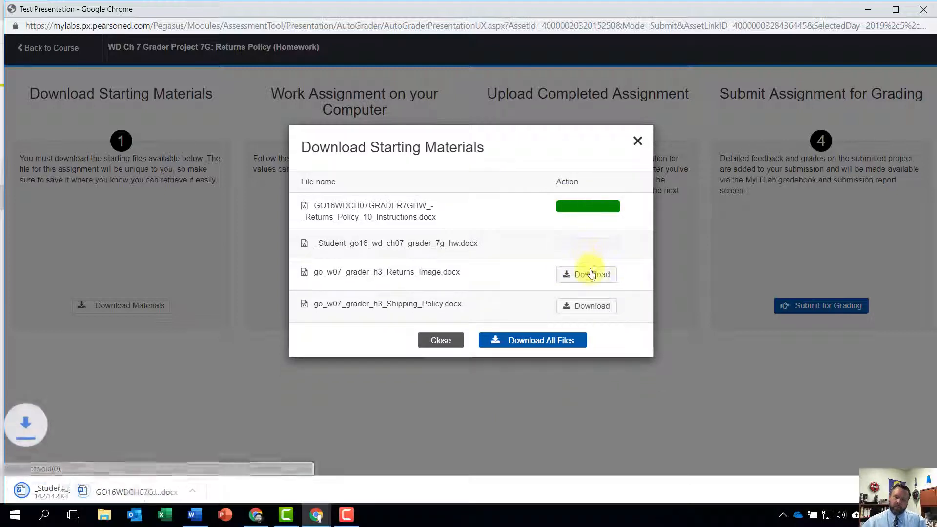
{"action": "left_click", "coordinate": [590, 274]}
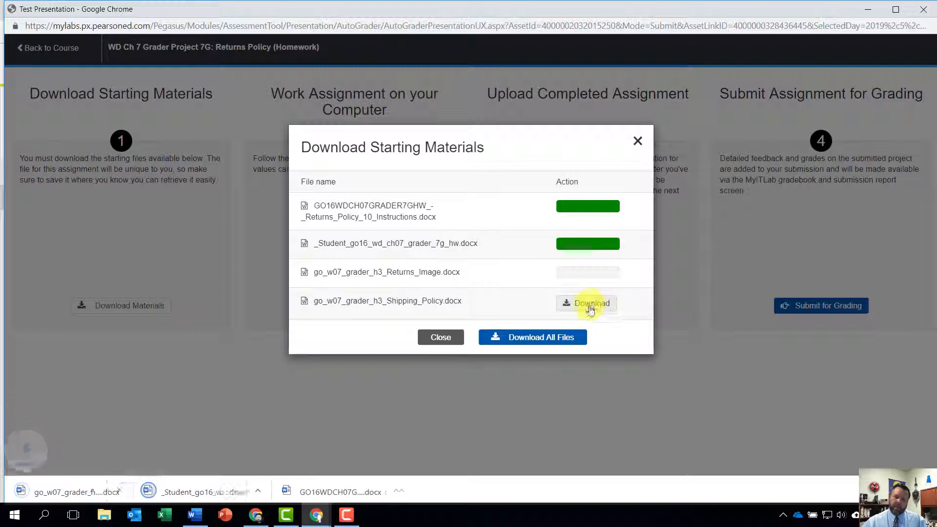
{"action": "left_click", "coordinate": [589, 305]}
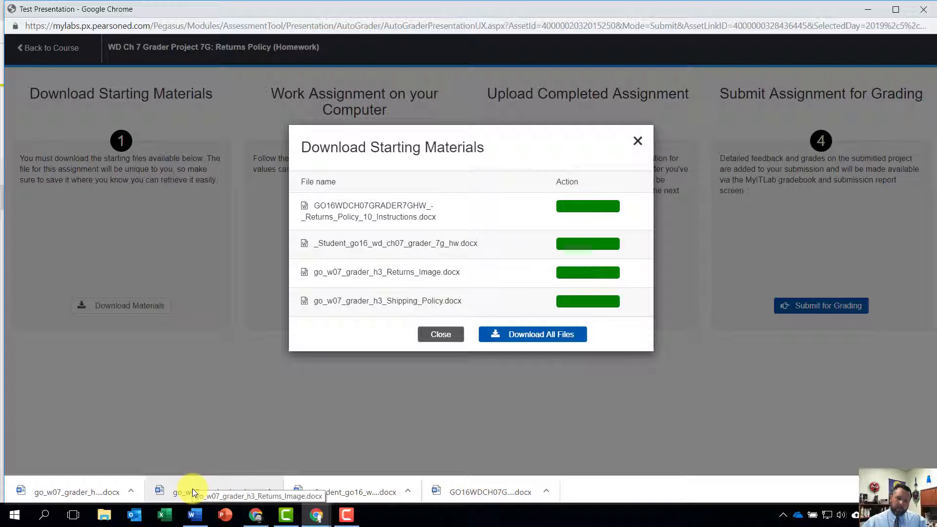
Open the downloaded _Student_go16_wd_ch07_grader_7g_hw.docx in Word and enable editing.
{"action": "left_click", "coordinate": [340, 492]}
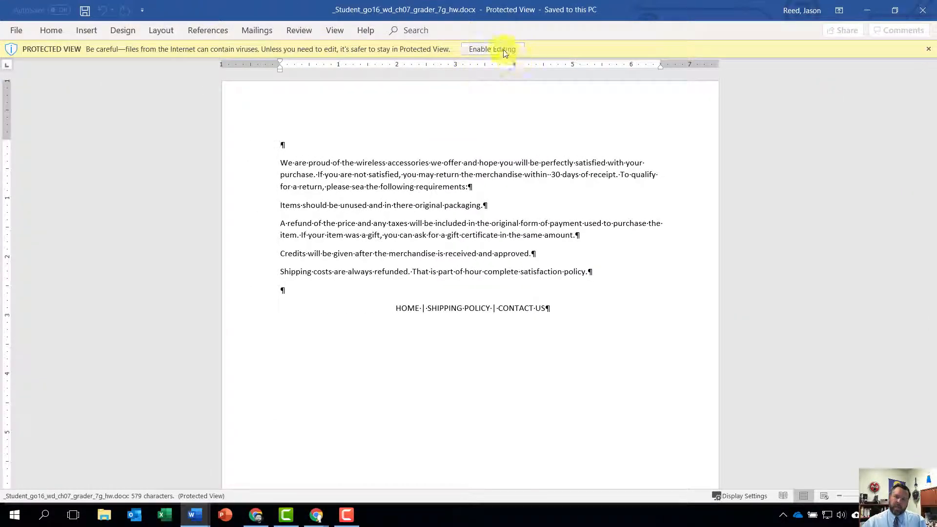
{"action": "left_click", "coordinate": [493, 49]}
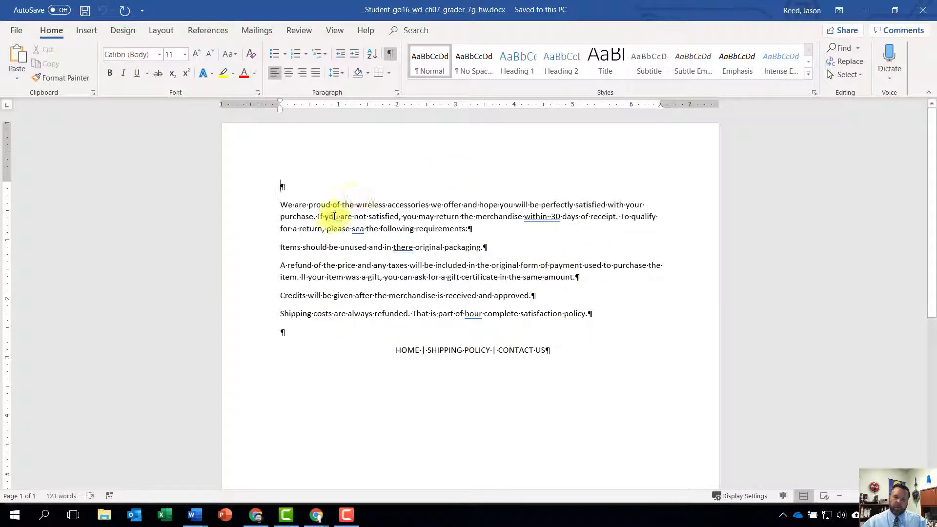
Insert the File Name field in the document's footer and close the footer area.
{"action": "left_click", "coordinate": [85, 31]}
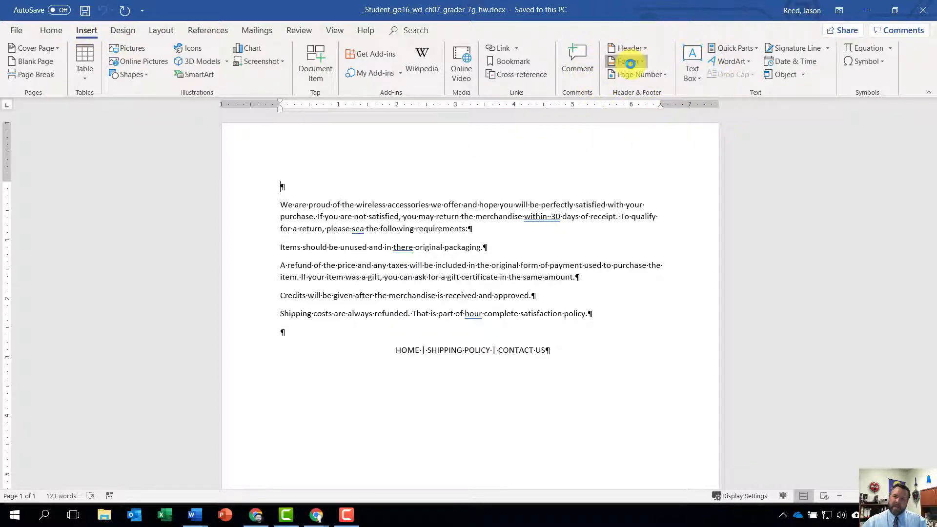
{"action": "left_click", "coordinate": [629, 63]}
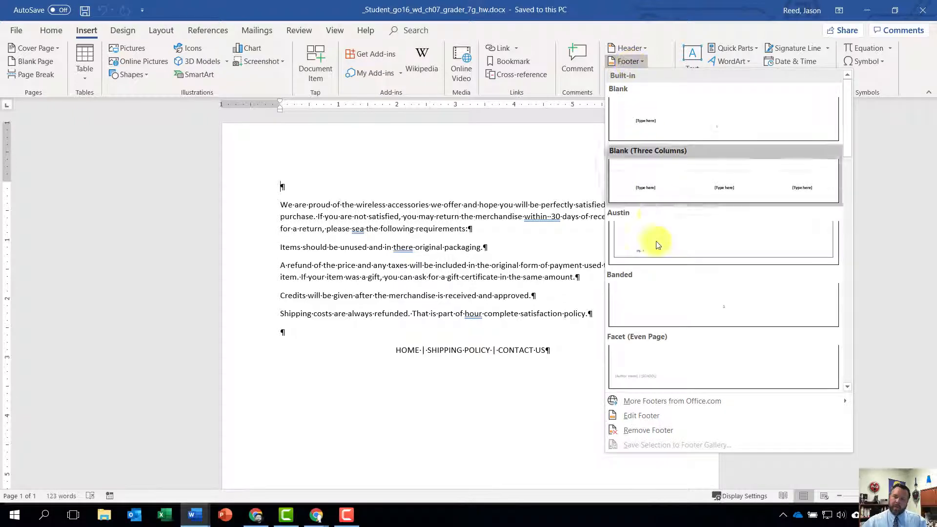
{"action": "left_click", "coordinate": [666, 419]}
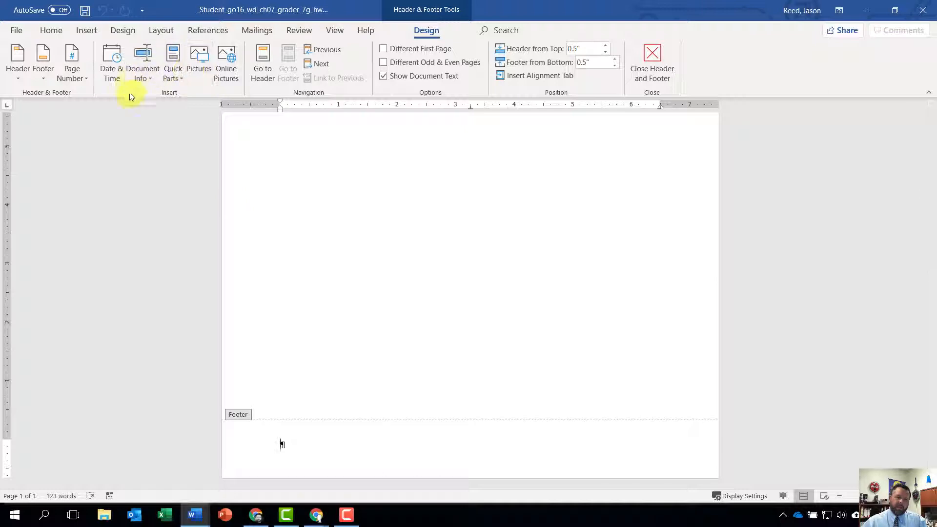
{"action": "left_click", "coordinate": [144, 70]}
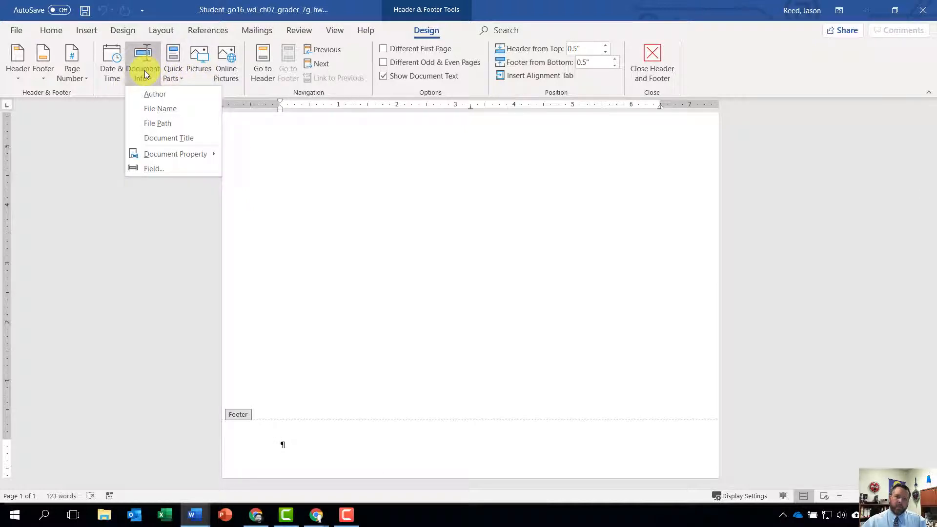
{"action": "left_click", "coordinate": [168, 109]}
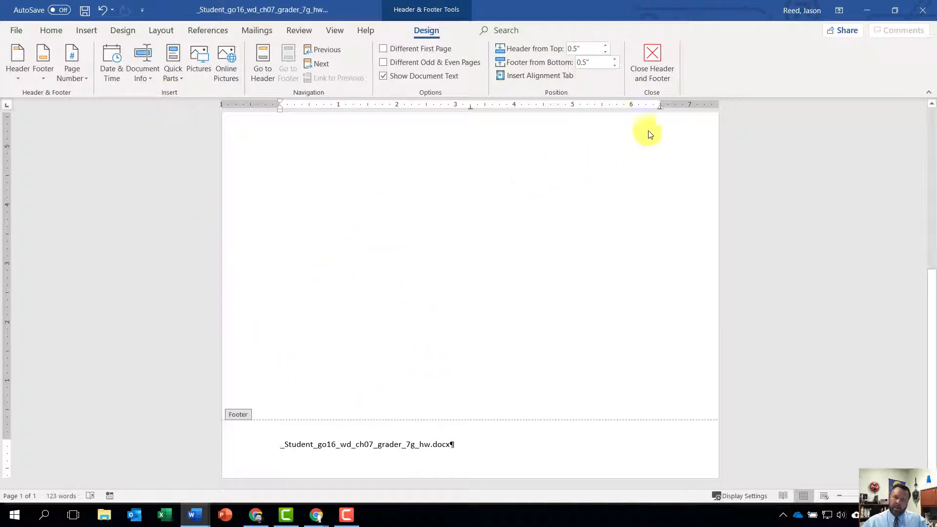
{"action": "left_click", "coordinate": [654, 57]}
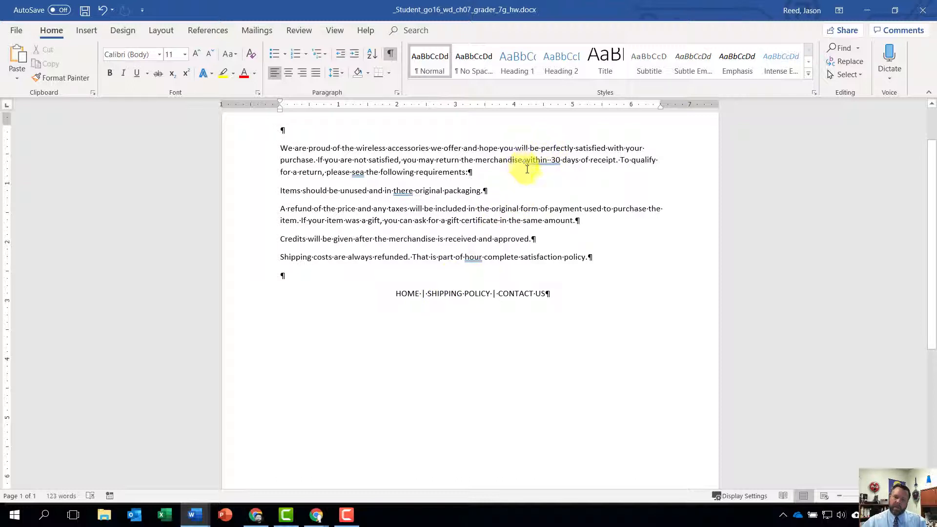
Delete the extra space before "30 days" and set the page color to Green, Accent 6, Lighter 80%.
{"action": "left_click", "coordinate": [552, 161]}
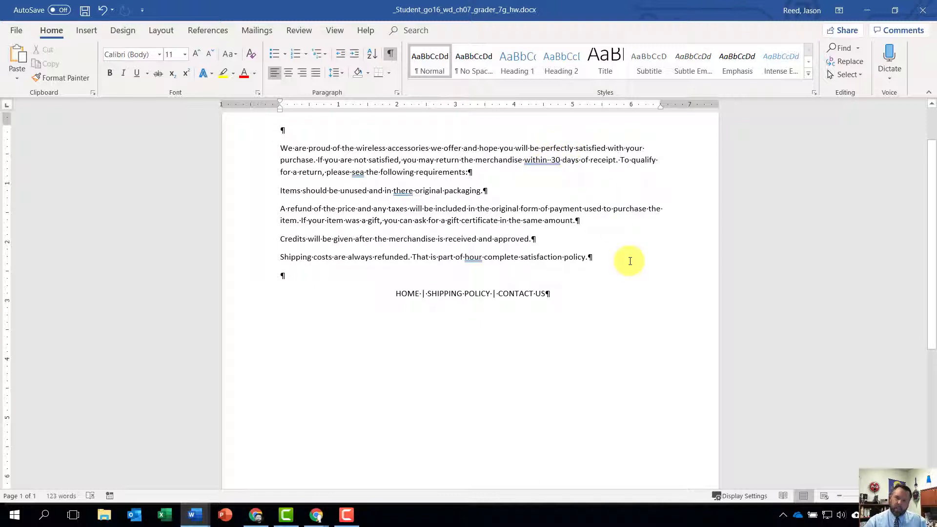
{"action": "key", "text": "BackSpace"}
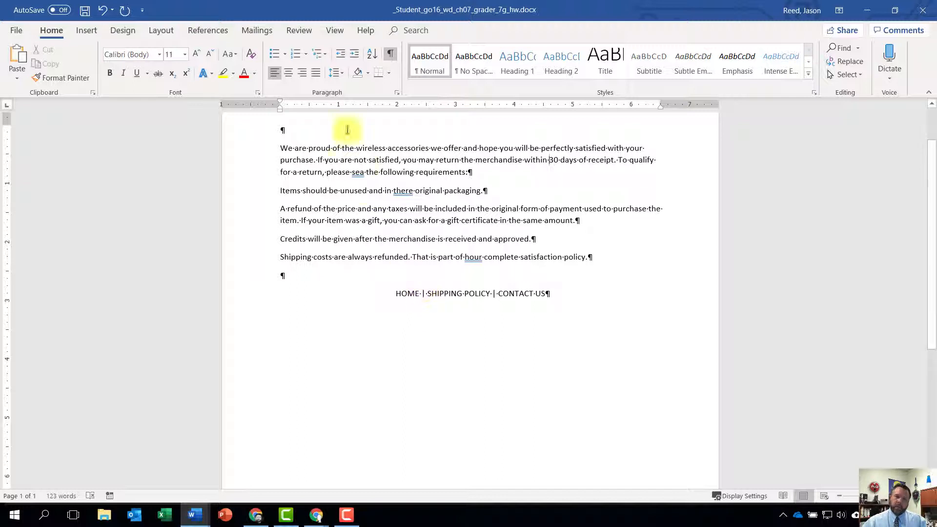
{"action": "left_click", "coordinate": [123, 30]}
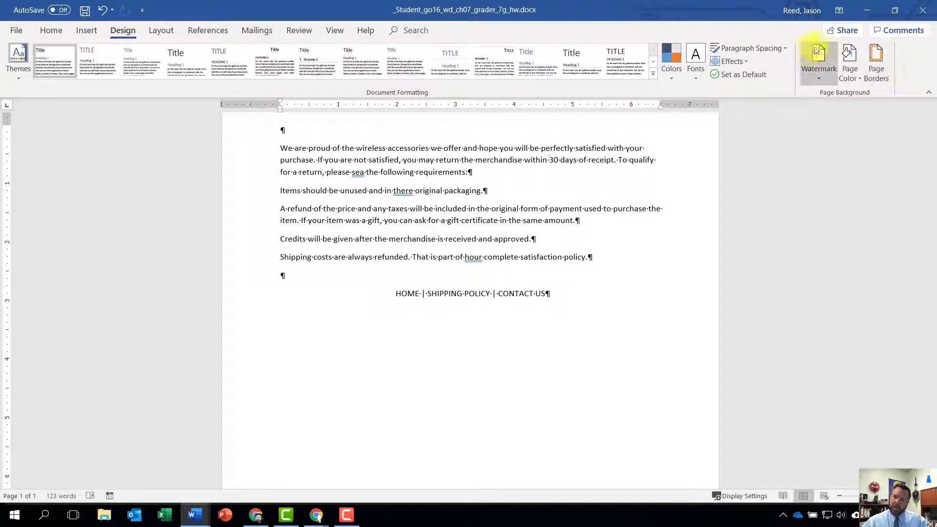
{"action": "left_click", "coordinate": [849, 79]}
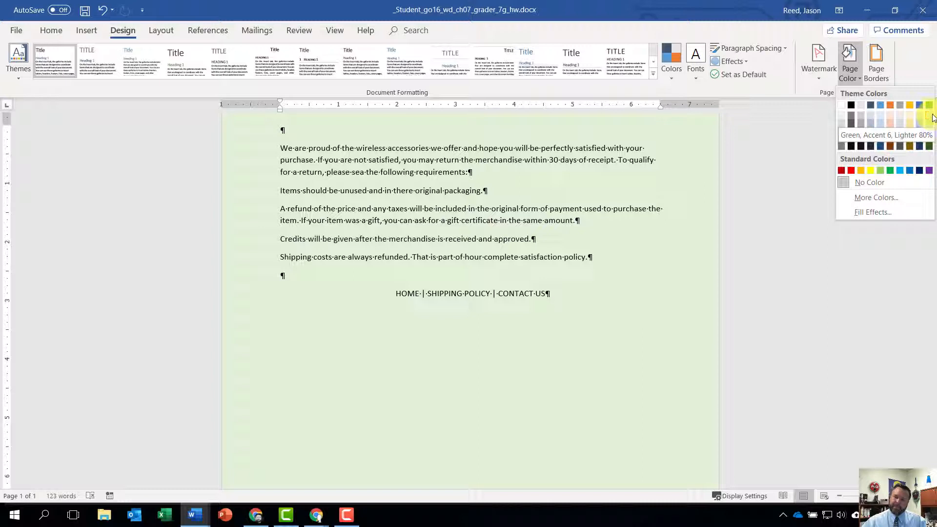
{"action": "left_click", "coordinate": [930, 117]}
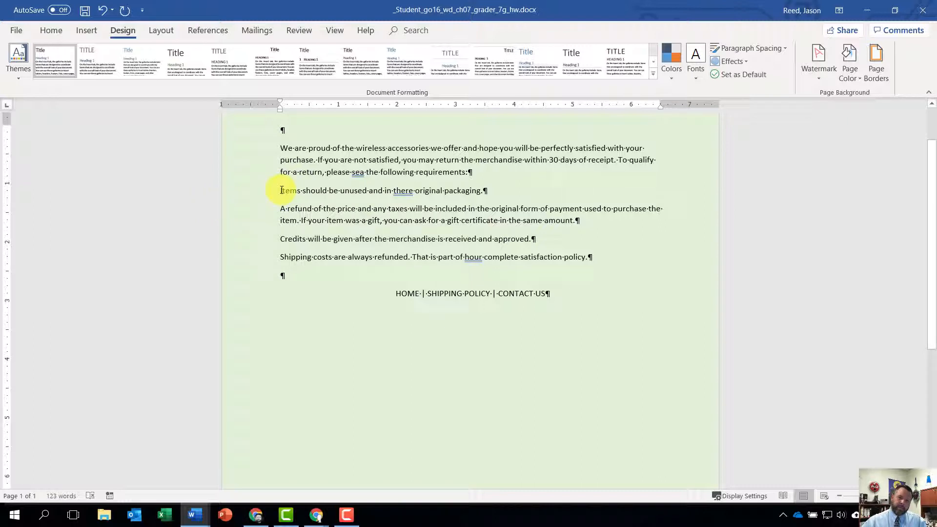
Sort the four requirement paragraphs from "Items should be unused" through "Shipping costs" in ascending order and format them as a bulleted list.
{"action": "left_click_drag", "start_coordinate": [281, 190], "coordinate": [593, 258]}
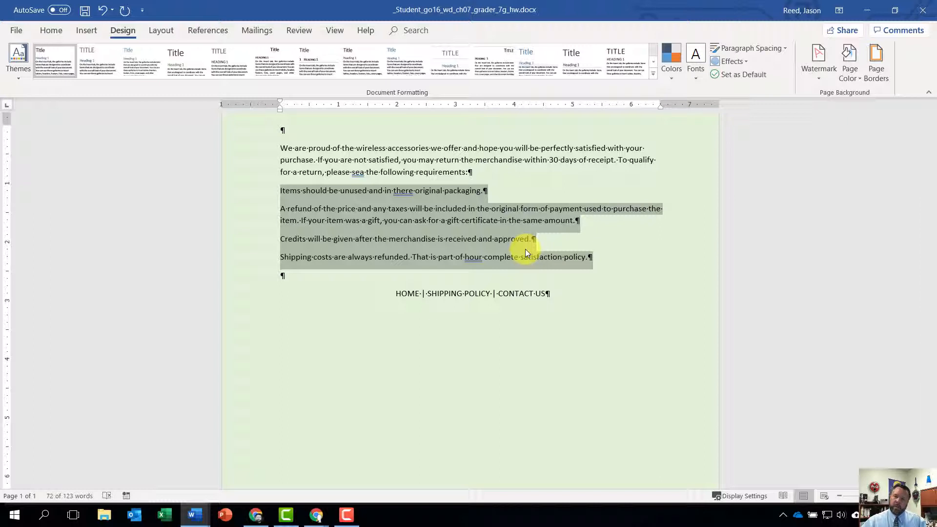
{"action": "left_click", "coordinate": [47, 31]}
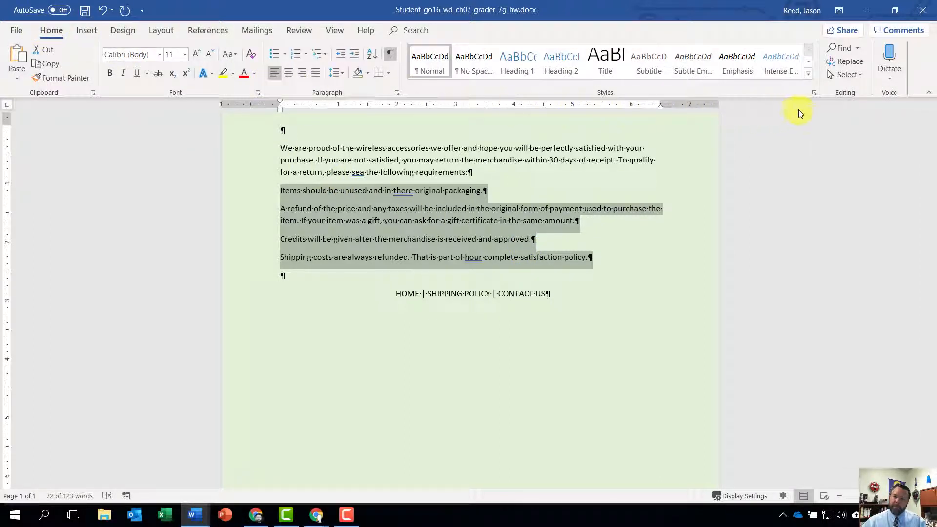
{"action": "left_click", "coordinate": [374, 55]}
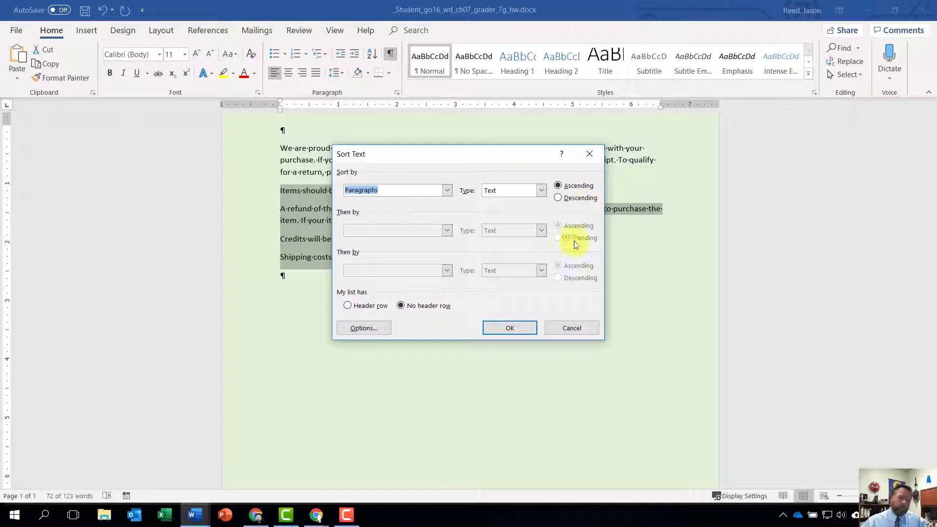
{"action": "left_click", "coordinate": [517, 328]}
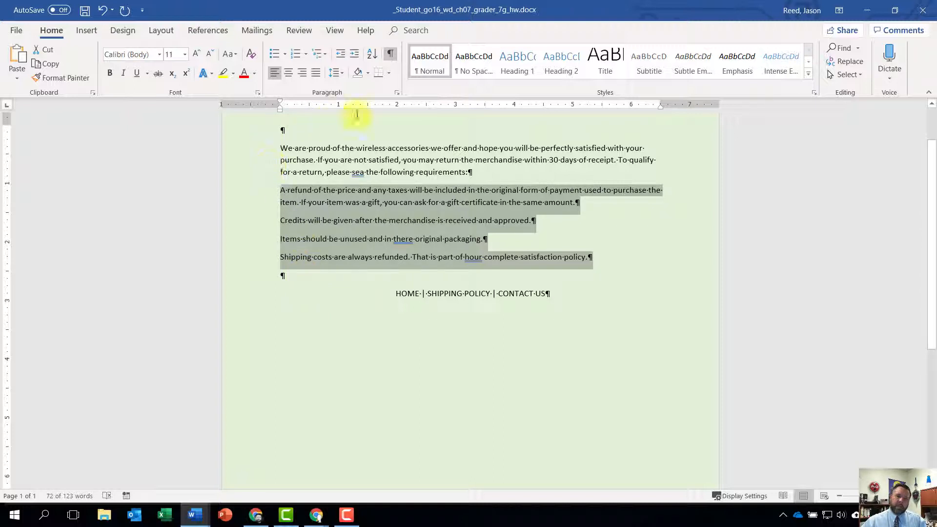
{"action": "left_click", "coordinate": [271, 55]}
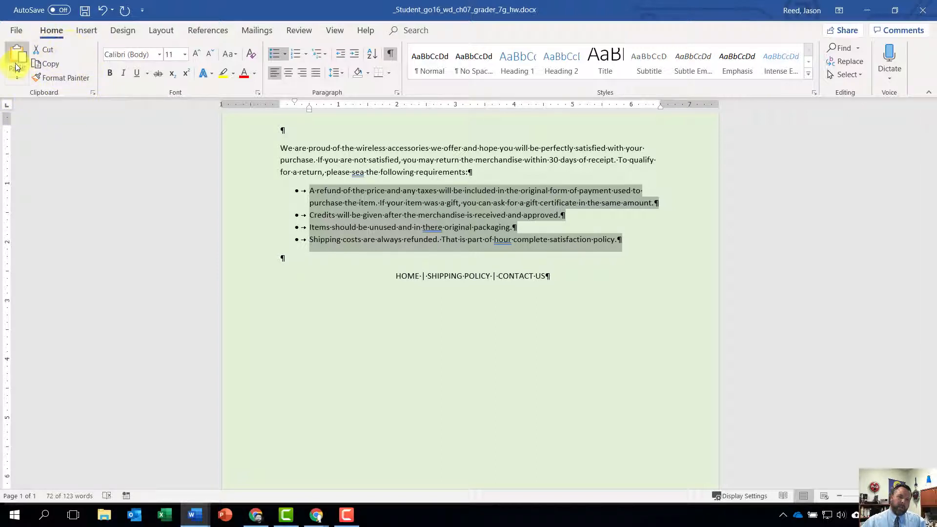
Display the Office Clipboard and clear all of its items.
{"action": "left_click", "coordinate": [92, 94]}
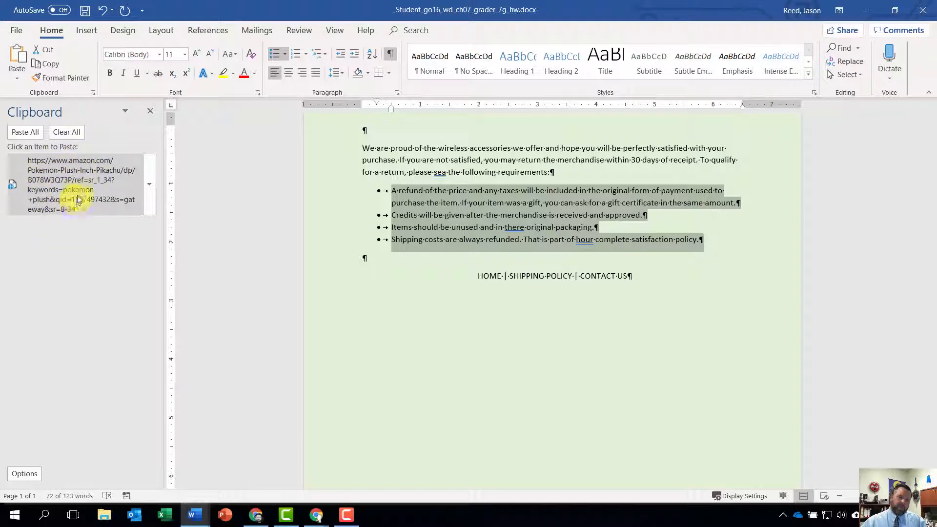
{"action": "left_click", "coordinate": [69, 132]}
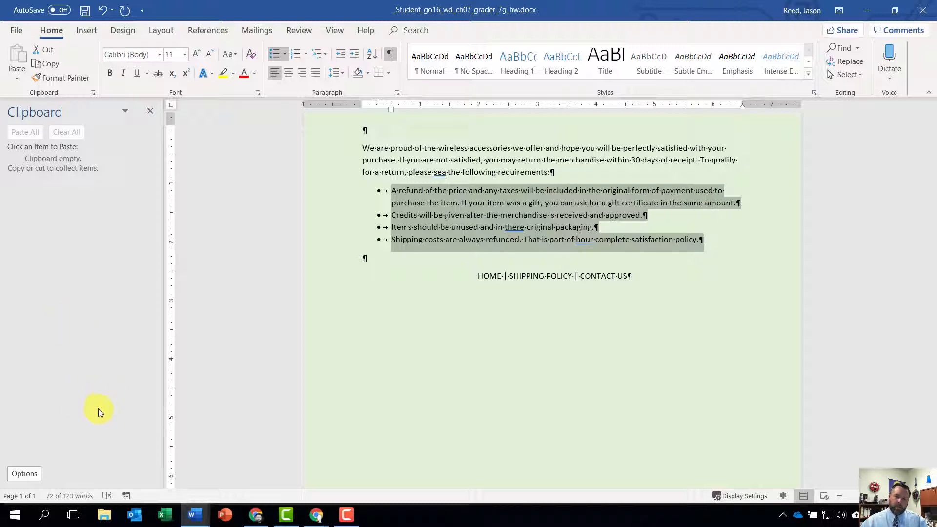
Open go_w07_grader_h3_Returns_Image.docx from the Downloads folder in File Explorer and enable editing.
{"action": "left_click", "coordinate": [106, 516]}
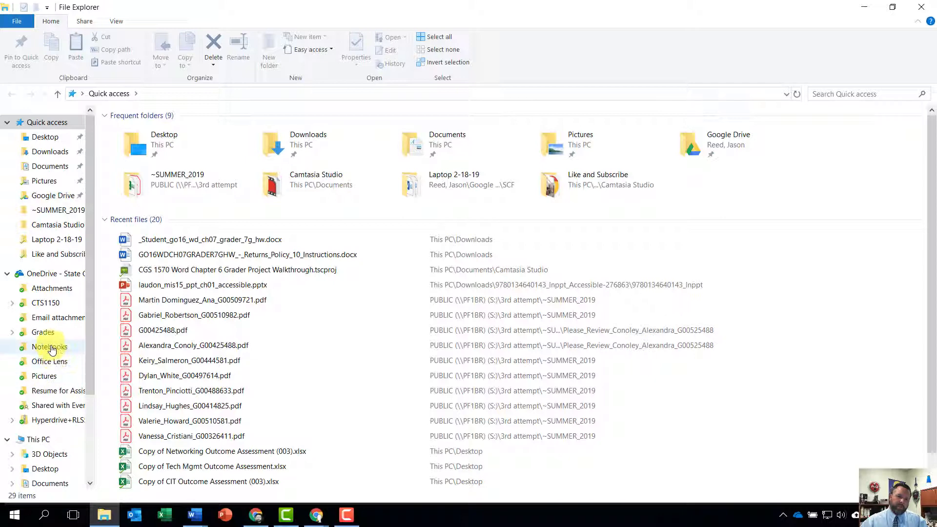
{"action": "left_click", "coordinate": [48, 152]}
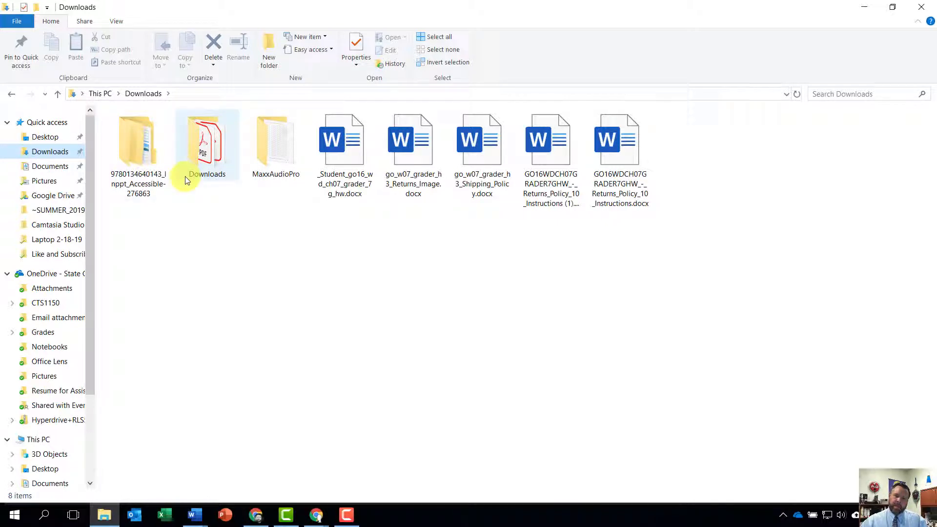
{"action": "double_click", "coordinate": [411, 143]}
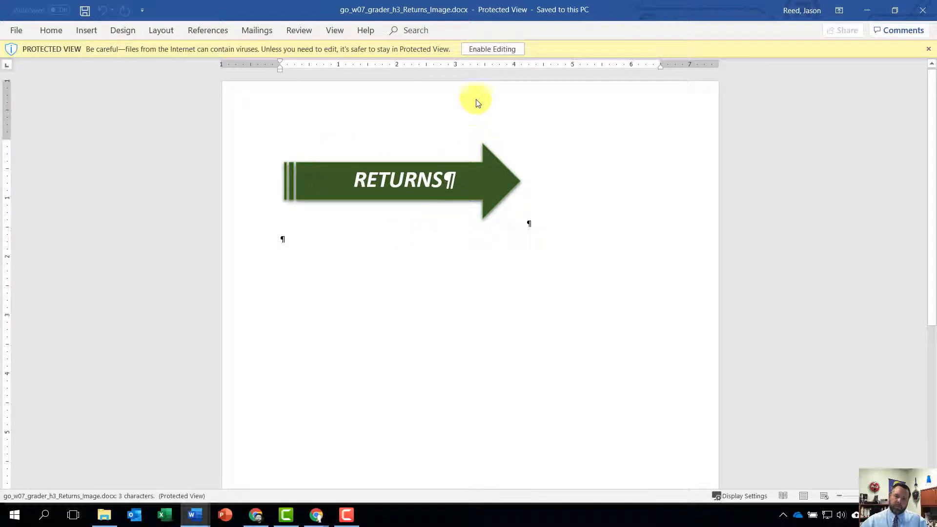
{"action": "left_click", "coordinate": [491, 49]}
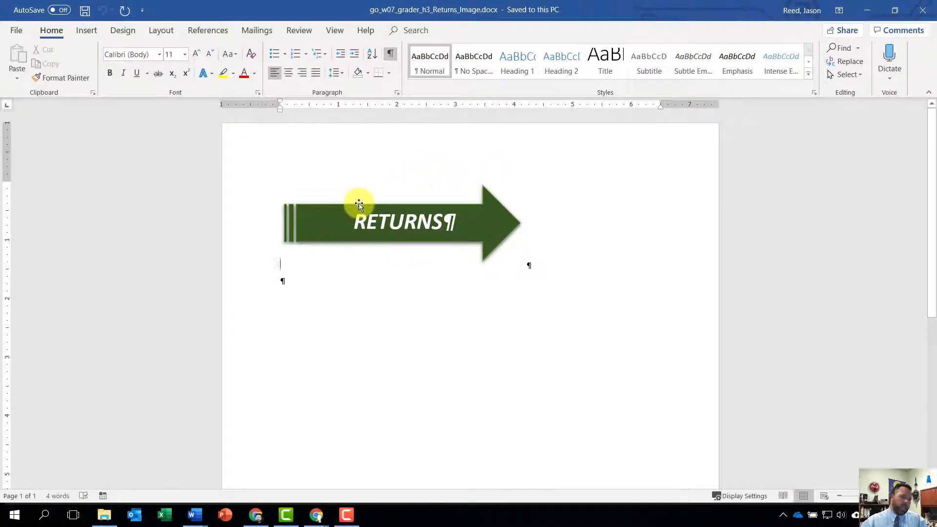
Copy the green RETURNS arrow shape to the clipboard and close the Returns_Image document.
{"action": "left_click", "coordinate": [292, 202]}
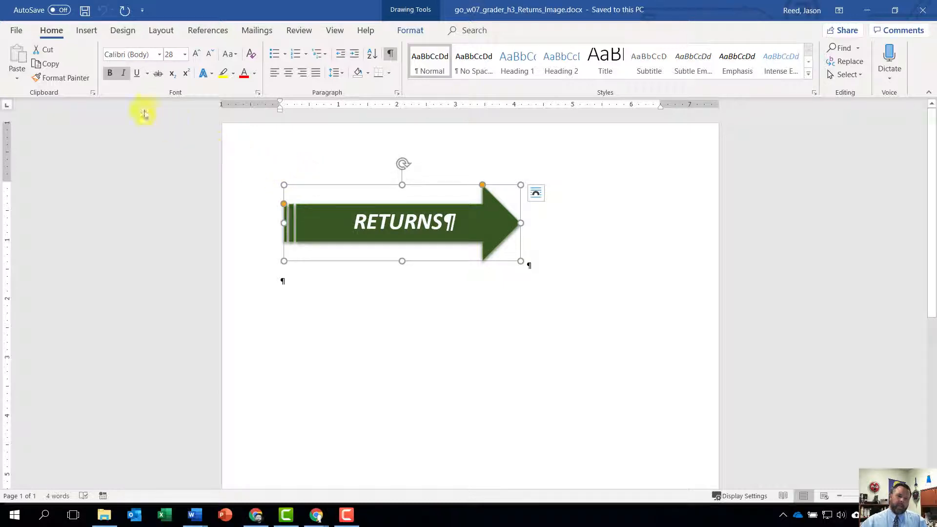
{"action": "left_click", "coordinate": [47, 66]}
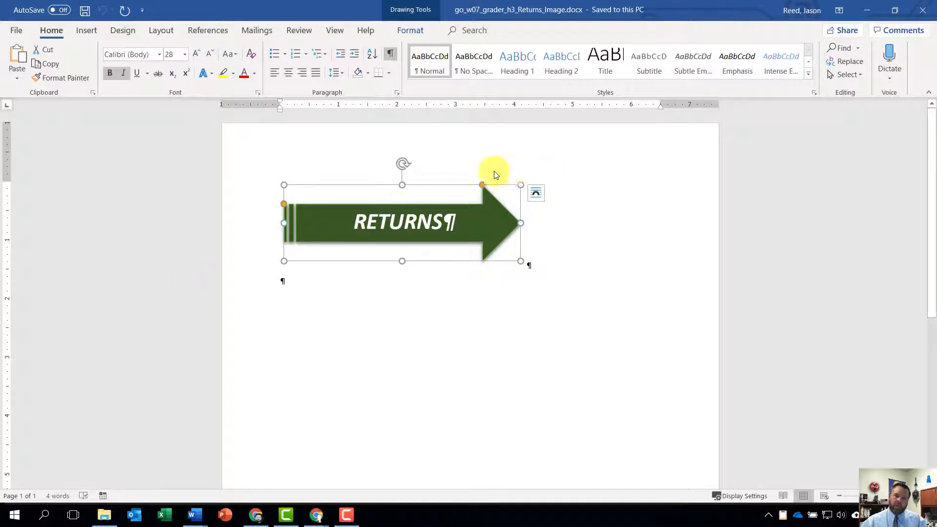
{"action": "left_click", "coordinate": [17, 30]}
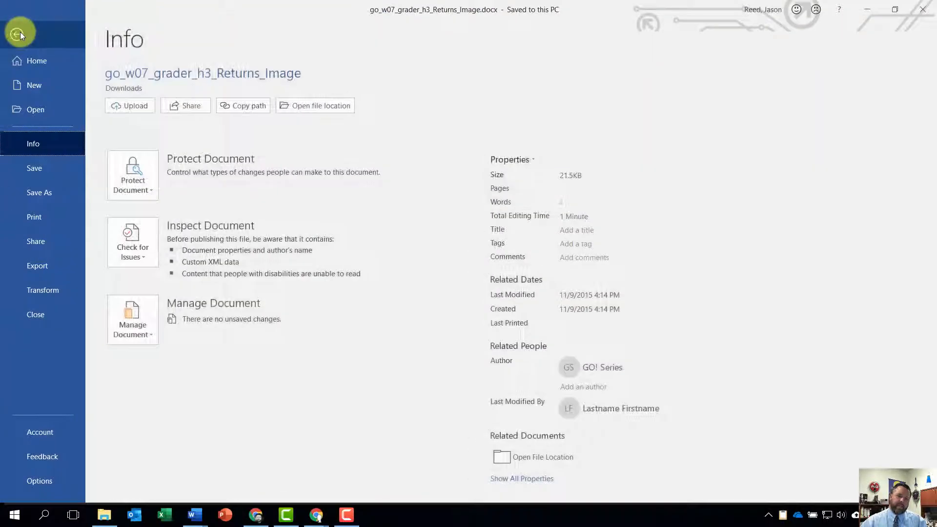
{"action": "left_click", "coordinate": [38, 313]}
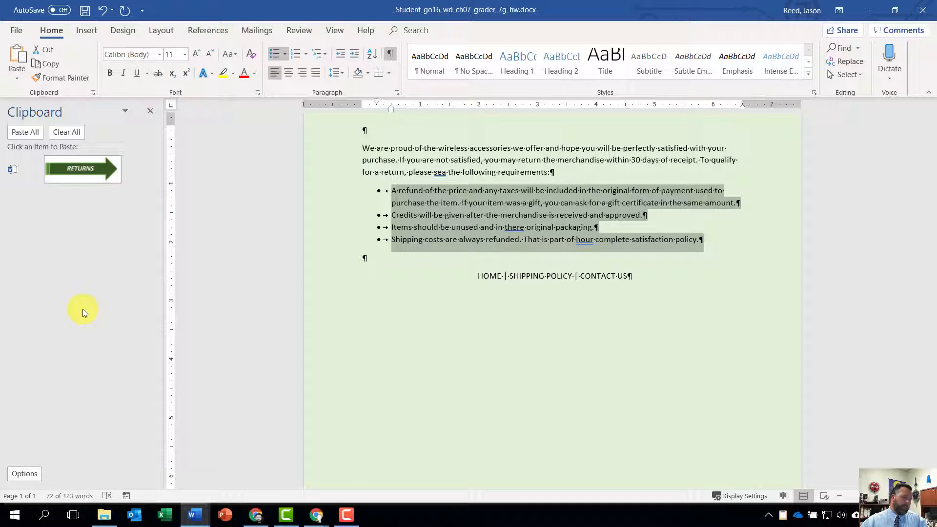
Open go_w07_grader_h3_Shipping_Policy.docx from the Downloads folder in File Explorer and enable editing.
{"action": "left_click", "coordinate": [104, 516]}
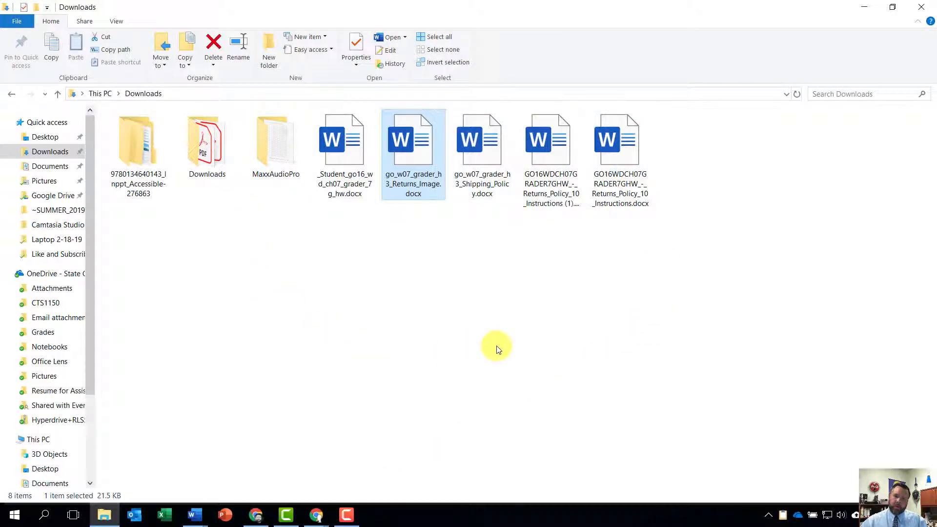
{"action": "double_click", "coordinate": [476, 146]}
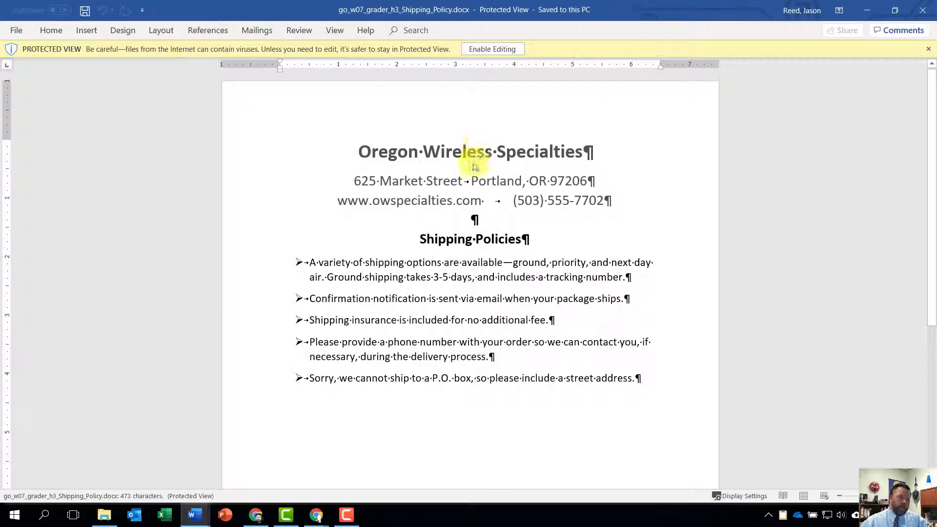
{"action": "left_click", "coordinate": [466, 49]}
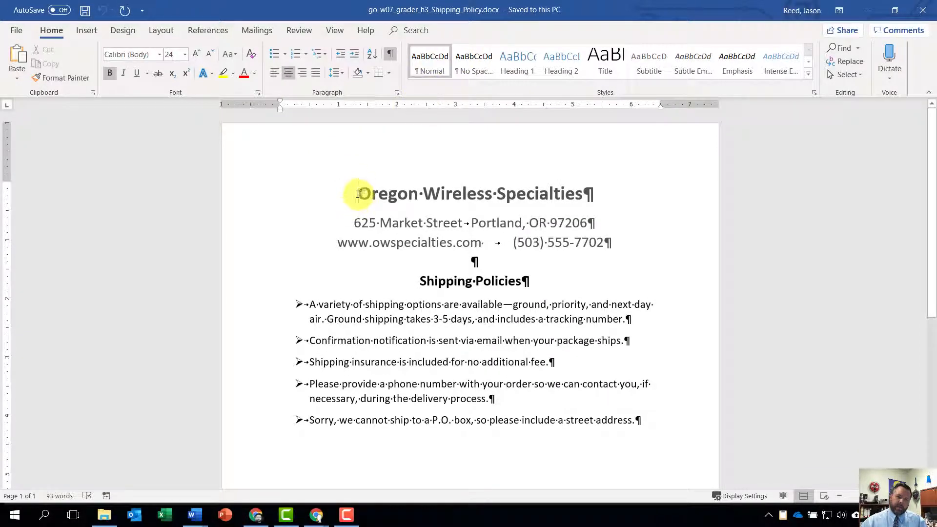
Copy the three-line Oregon Wireless Specialties heading with its contact lines and close the Shipping_Policy document.
{"action": "left_click_drag", "start_coordinate": [359, 194], "coordinate": [543, 244]}
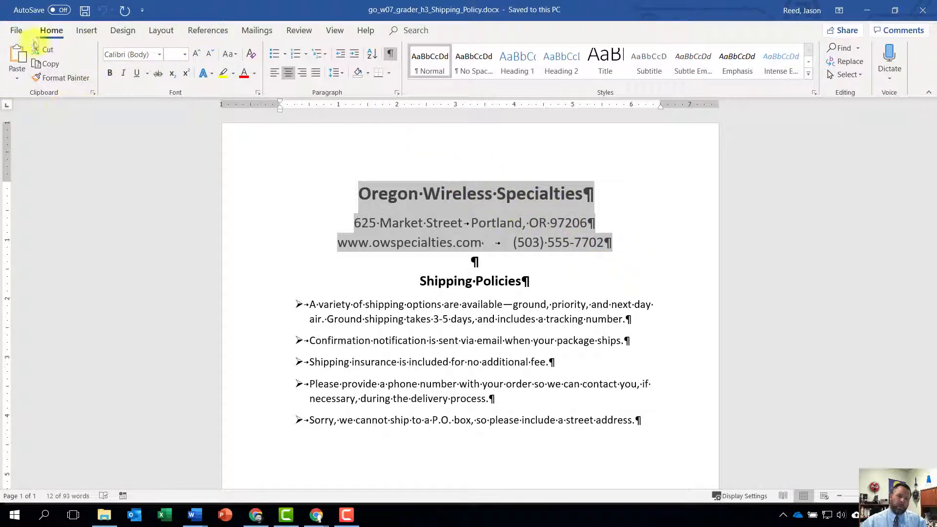
{"action": "left_click", "coordinate": [46, 64]}
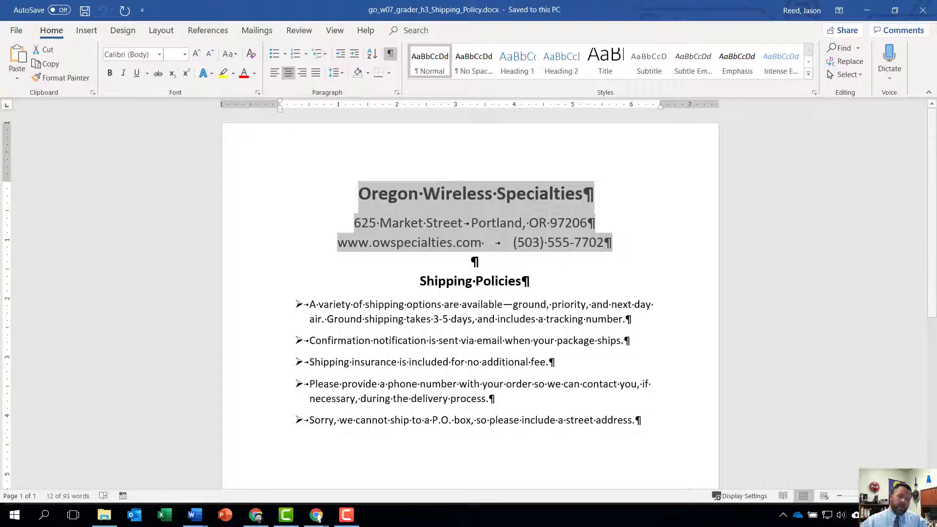
{"action": "left_click", "coordinate": [19, 33]}
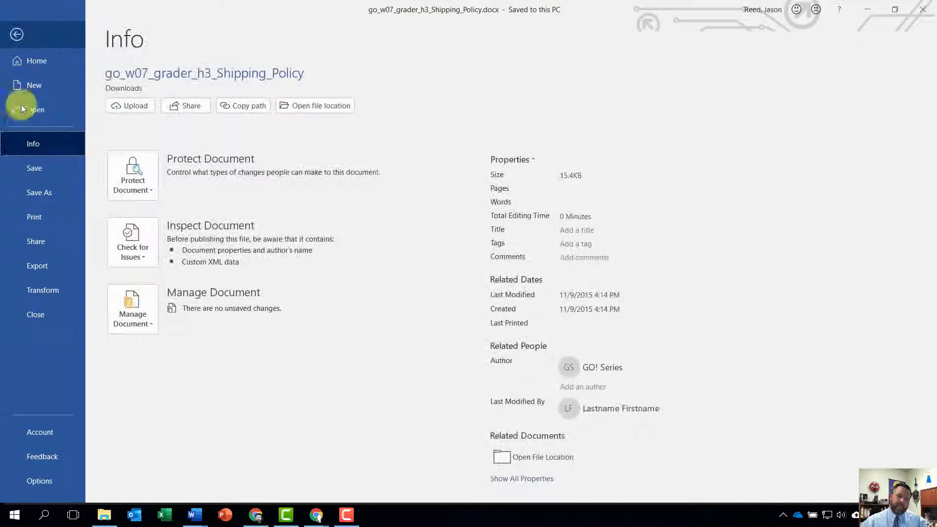
{"action": "left_click", "coordinate": [41, 310]}
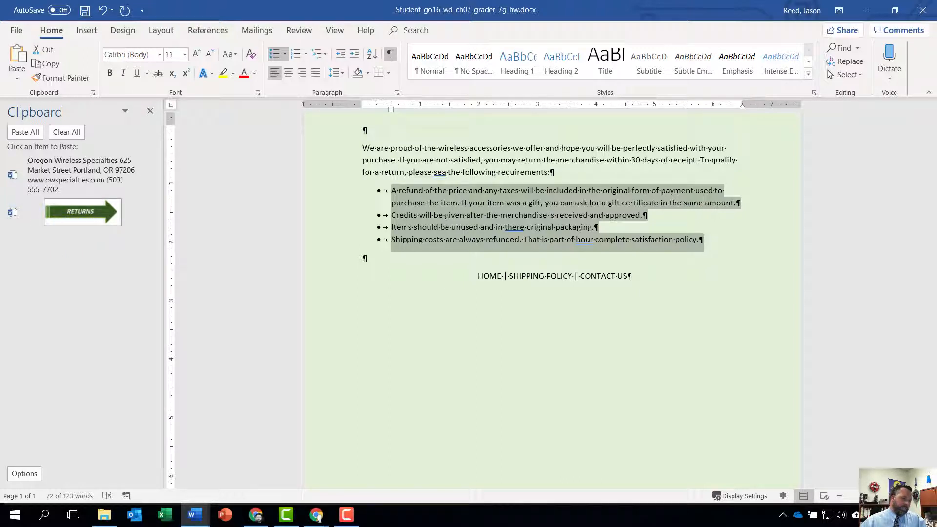
Paste the copied Oregon Wireless Specialties heading from the Office Clipboard at the blank paragraph that starts the returns document.
{"action": "scroll", "coordinate": [402, 169], "scroll_direction": "up", "scroll_amount": 2}
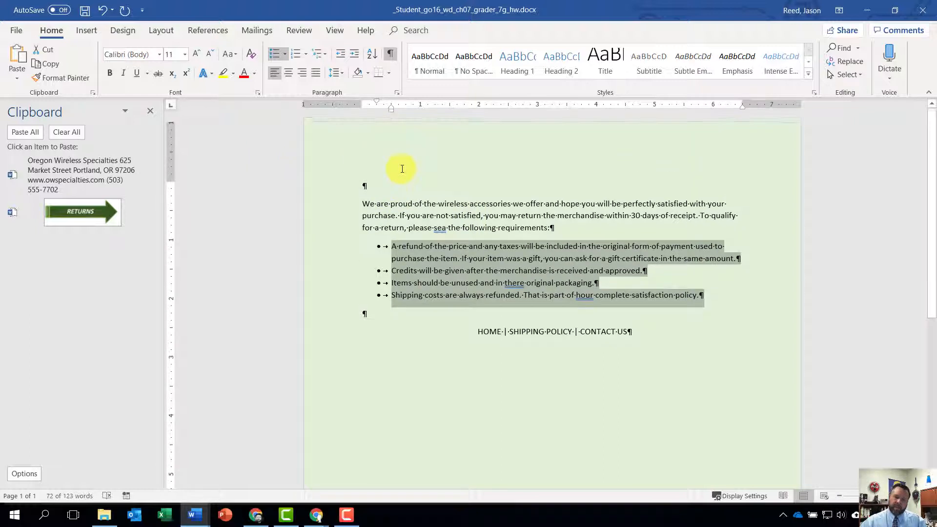
{"action": "left_click", "coordinate": [366, 184]}
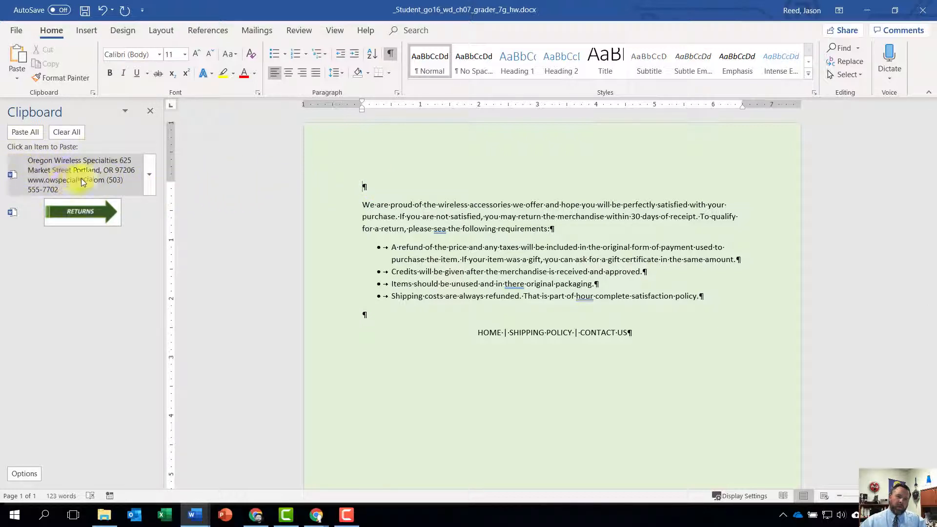
{"action": "left_click", "coordinate": [69, 169]}
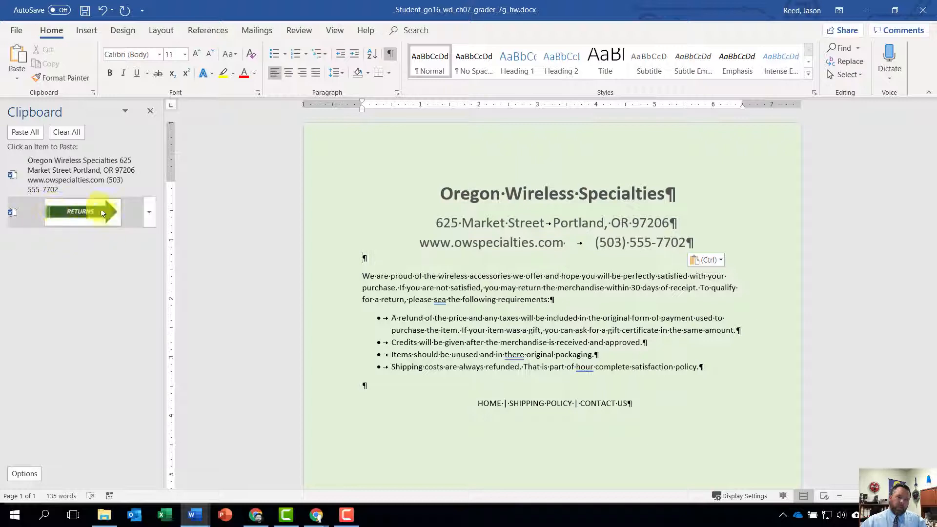
Paste the RETURNS arrow from the Office Clipboard below the company heading, center it, and close the Clipboard pane.
{"action": "left_click", "coordinate": [75, 212]}
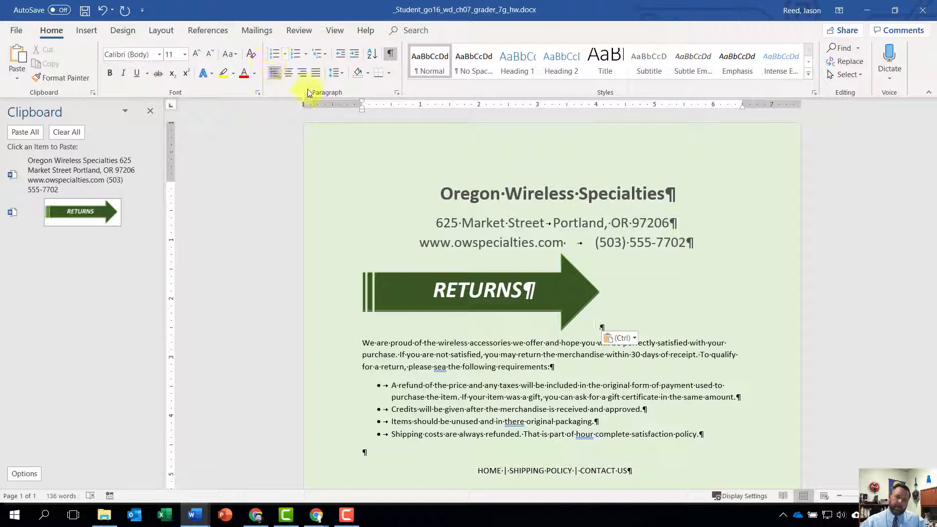
{"action": "left_click", "coordinate": [287, 75]}
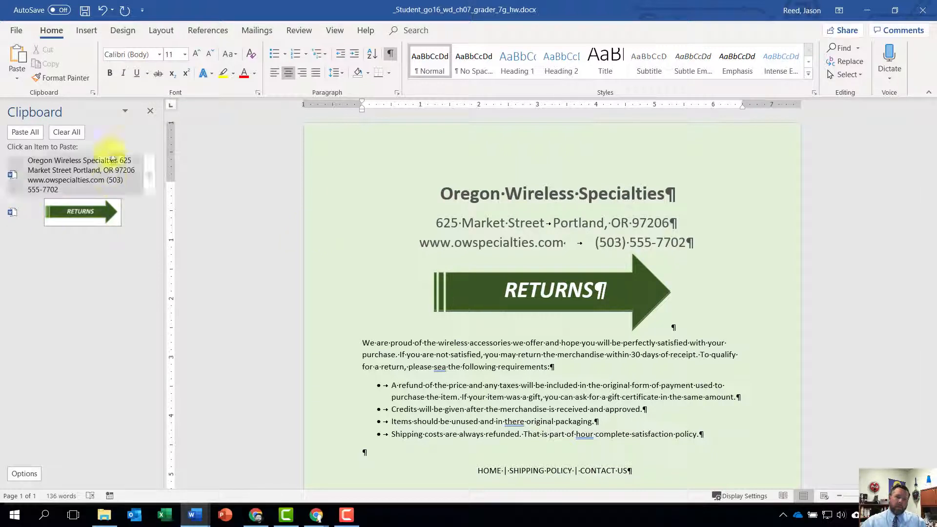
{"action": "left_click", "coordinate": [152, 111]}
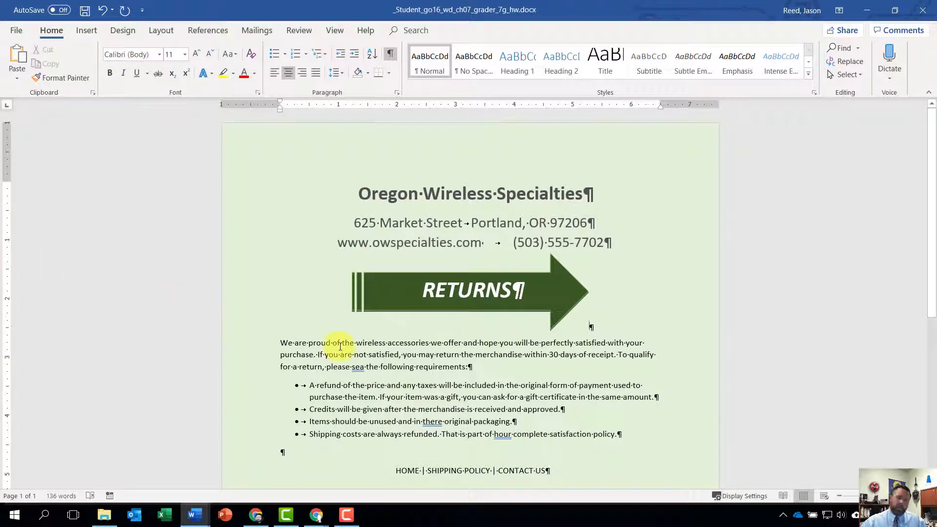
{"action": "scroll", "coordinate": [292, 364], "scroll_direction": "down", "scroll_amount": 5}
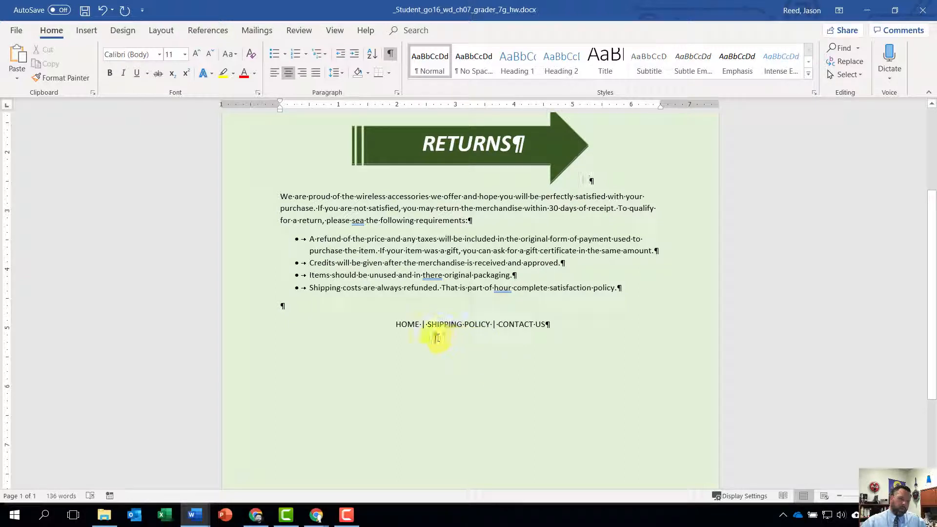
{"action": "double_click", "coordinate": [417, 323]}
{"action": "left_click", "coordinate": [417, 324]}
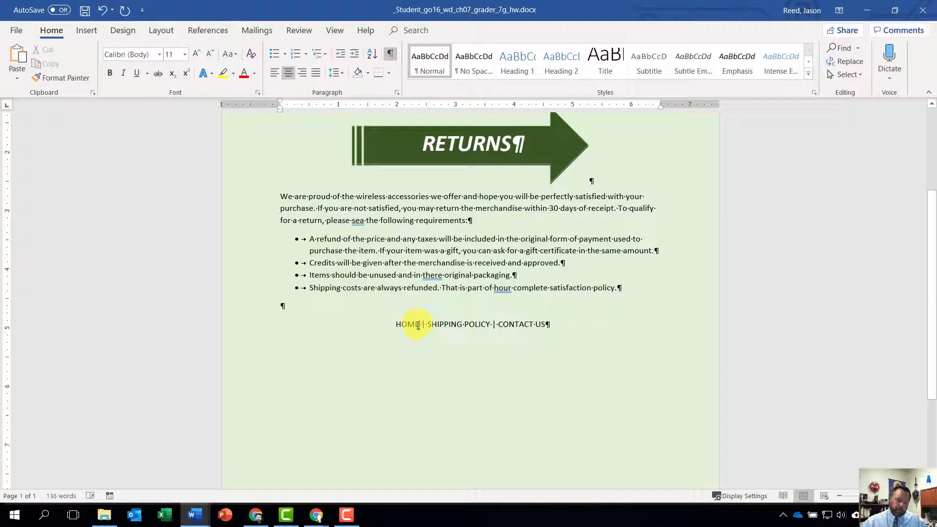
{"action": "scroll", "coordinate": [415, 337], "scroll_direction": "up", "scroll_amount": 6}
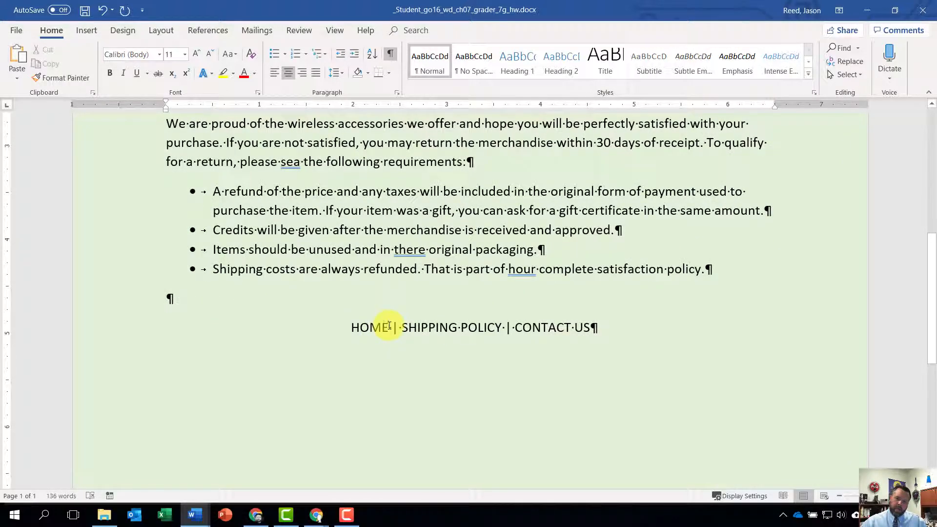
{"action": "left_click_drag", "start_coordinate": [389, 326], "coordinate": [370, 337]}
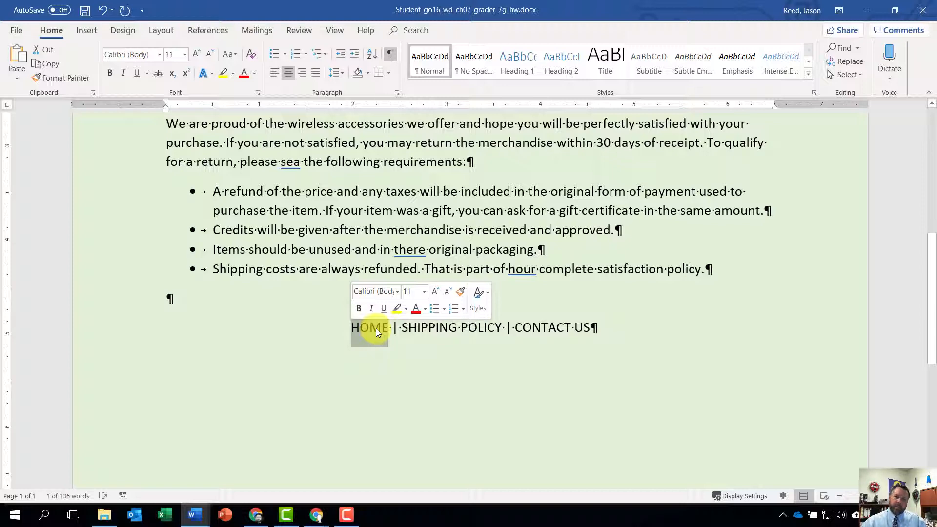
{"action": "left_click", "coordinate": [88, 31]}
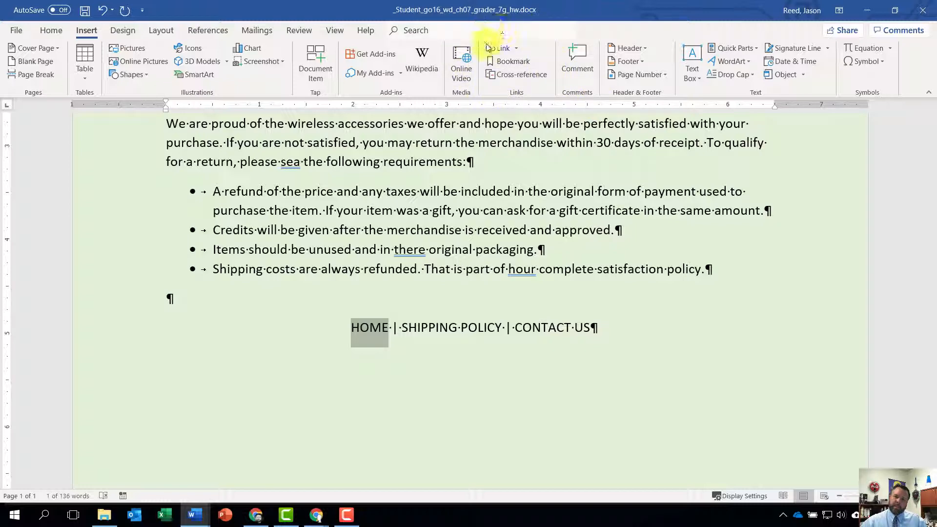
{"action": "left_click", "coordinate": [503, 48]}
{"action": "left_click", "coordinate": [516, 47]}
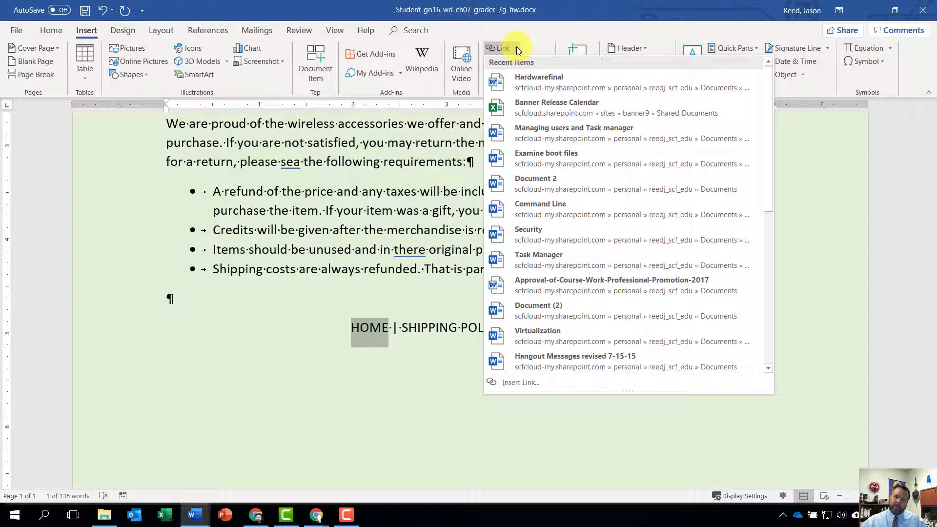
{"action": "left_click", "coordinate": [531, 386]}
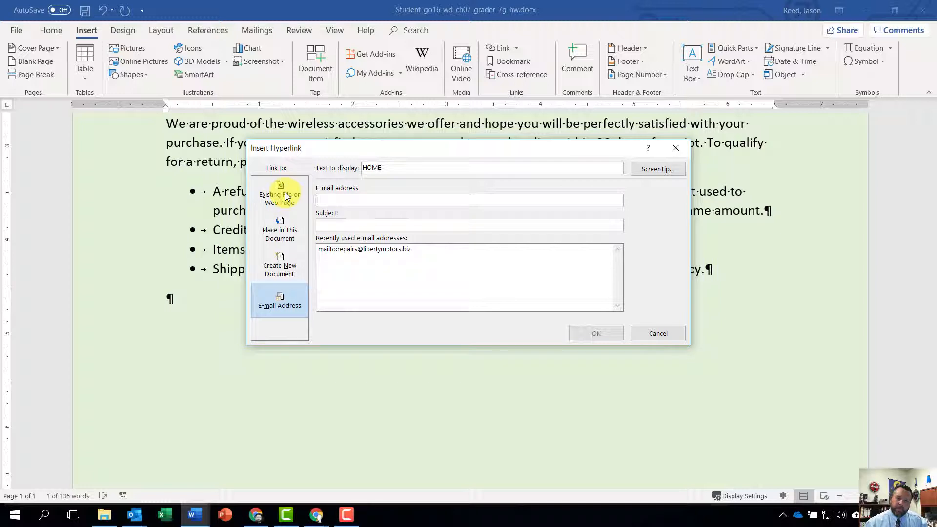
{"action": "left_click", "coordinate": [285, 195]}
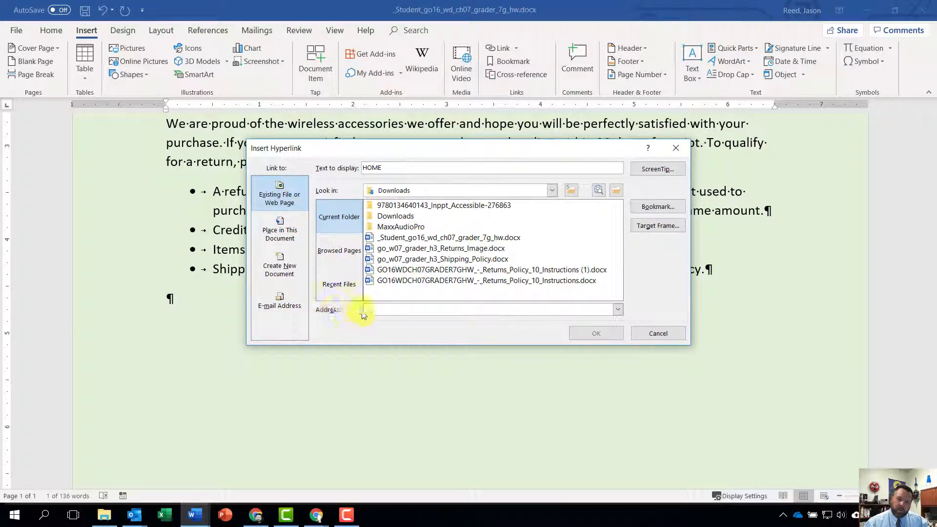
{"action": "type", "text": "www"}
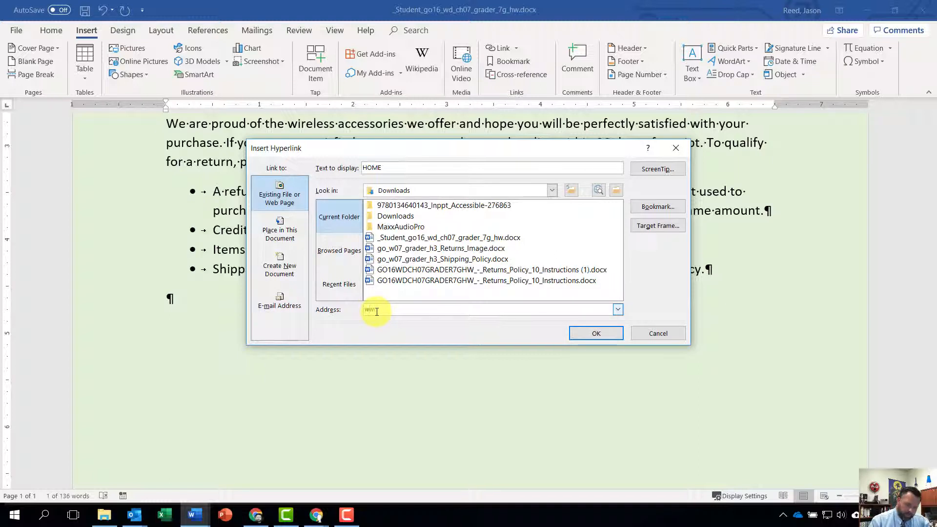
{"action": "type", "text": ".ow"}
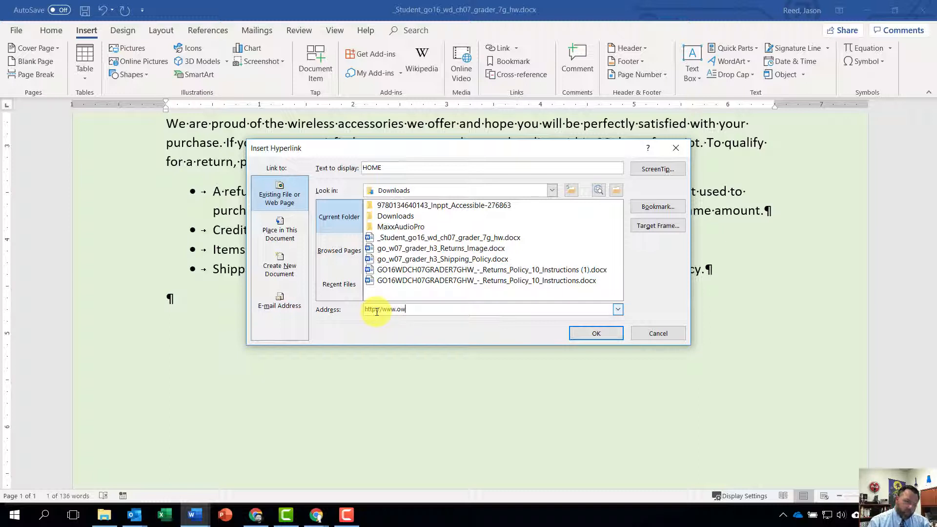
{"action": "type", "text": "specialties"}
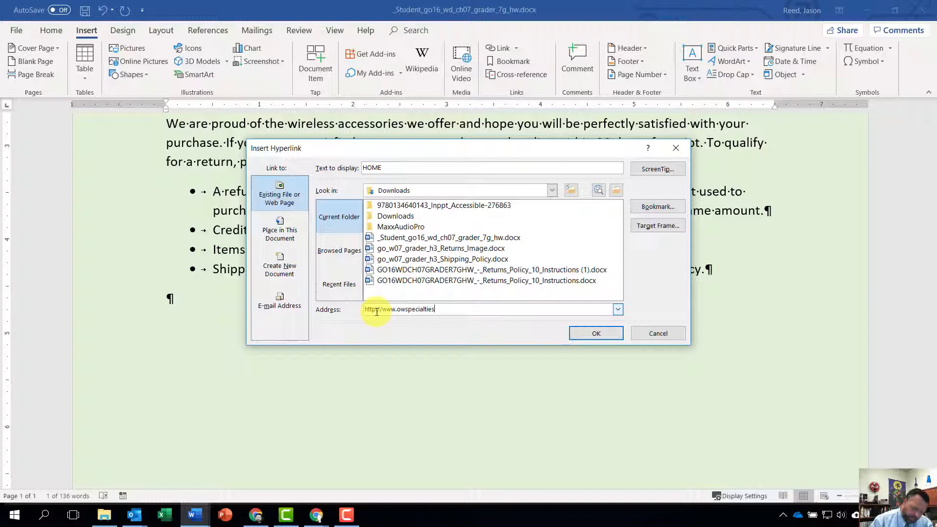
{"action": "type", "text": ".htz"}
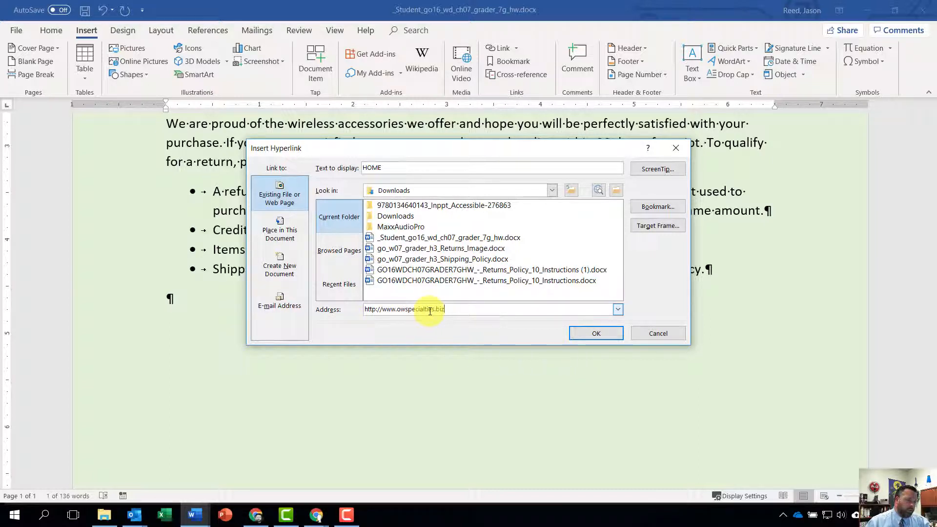
{"action": "left_click", "coordinate": [596, 334]}
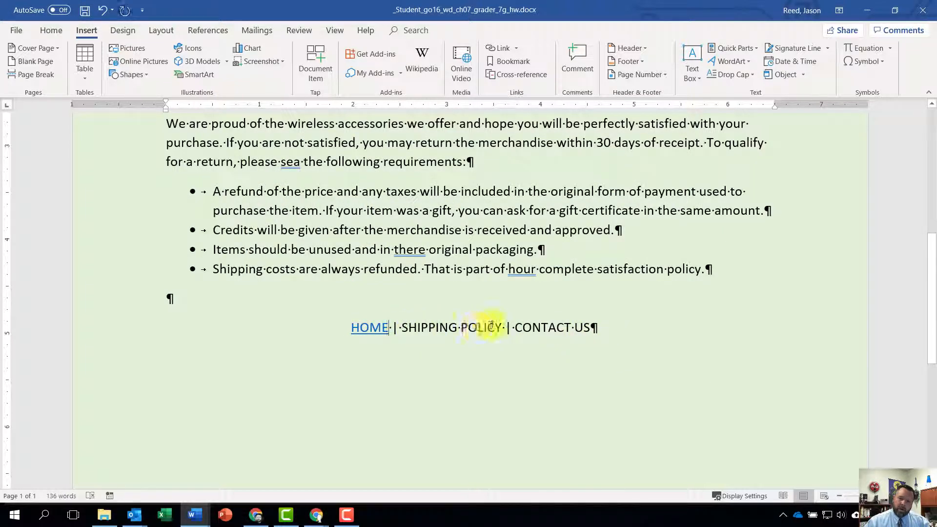
Link the text SHIPPING POLICY in the last line to the existing file go_w07_grader_h3_Shipping_Policy.docx.
{"action": "left_click_drag", "start_coordinate": [503, 327], "coordinate": [426, 327]}
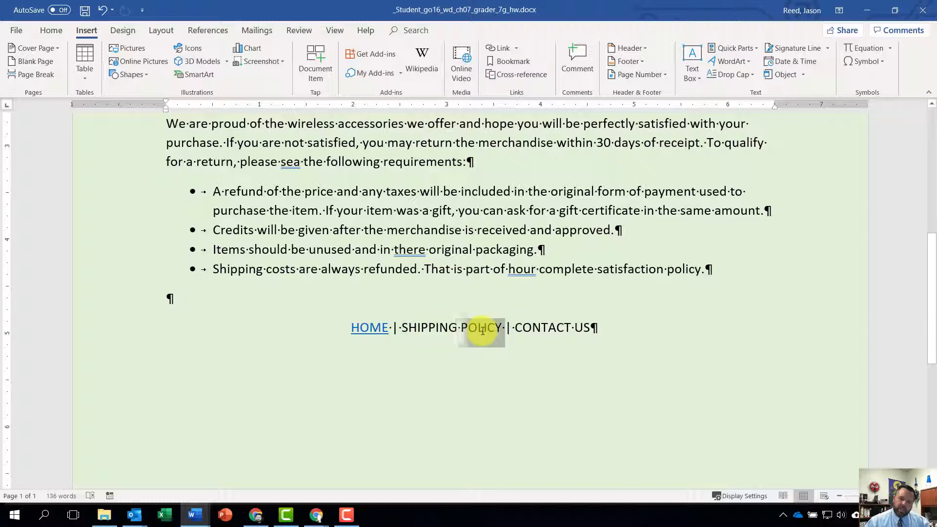
{"action": "left_click", "coordinate": [435, 328]}
{"action": "left_click_drag", "start_coordinate": [405, 328], "coordinate": [496, 326]}
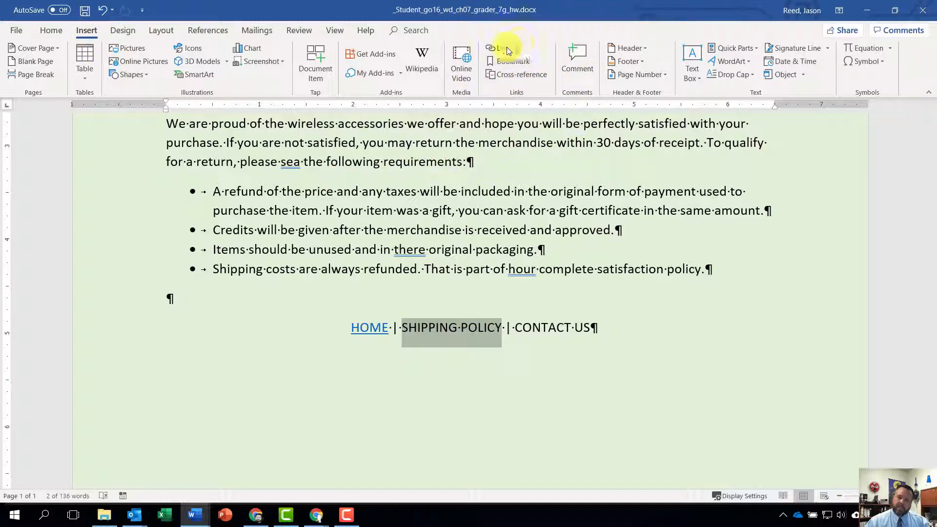
{"action": "left_click", "coordinate": [489, 48]}
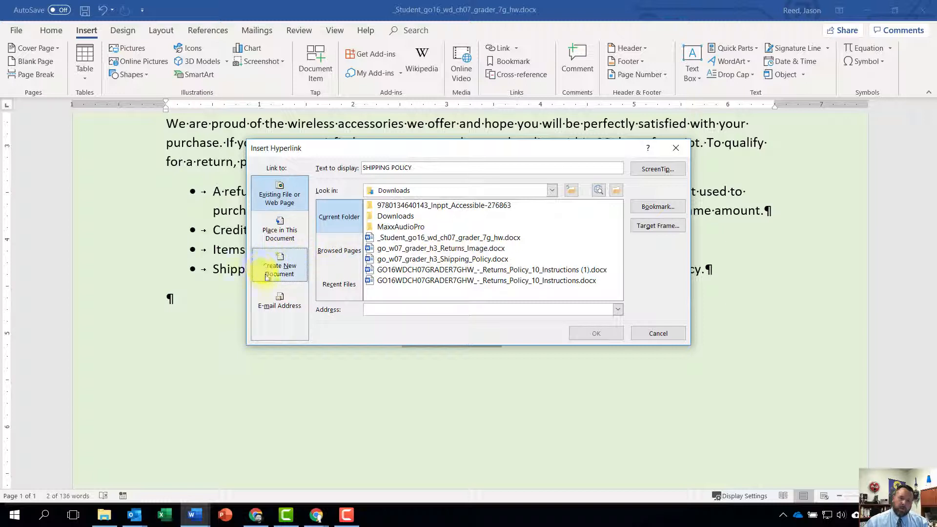
{"action": "left_click", "coordinate": [276, 227]}
{"action": "left_click", "coordinate": [277, 196]}
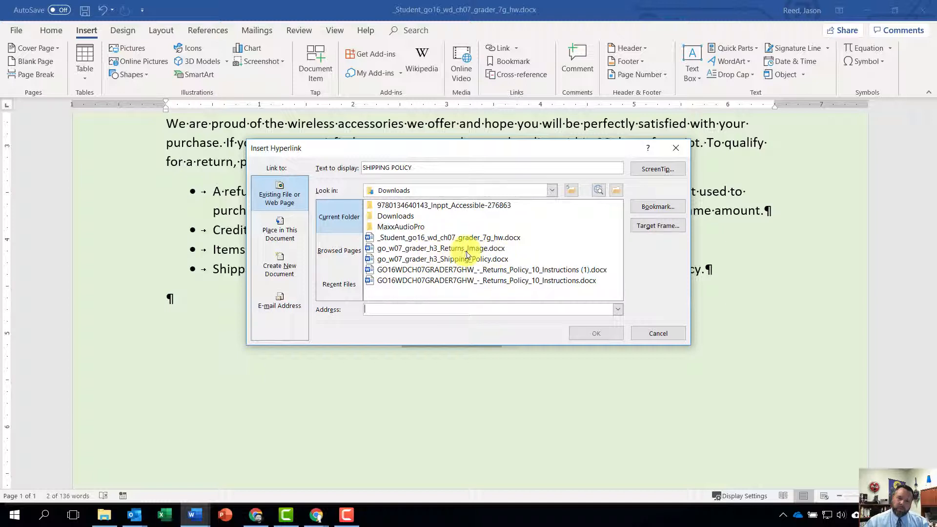
{"action": "left_click", "coordinate": [437, 260]}
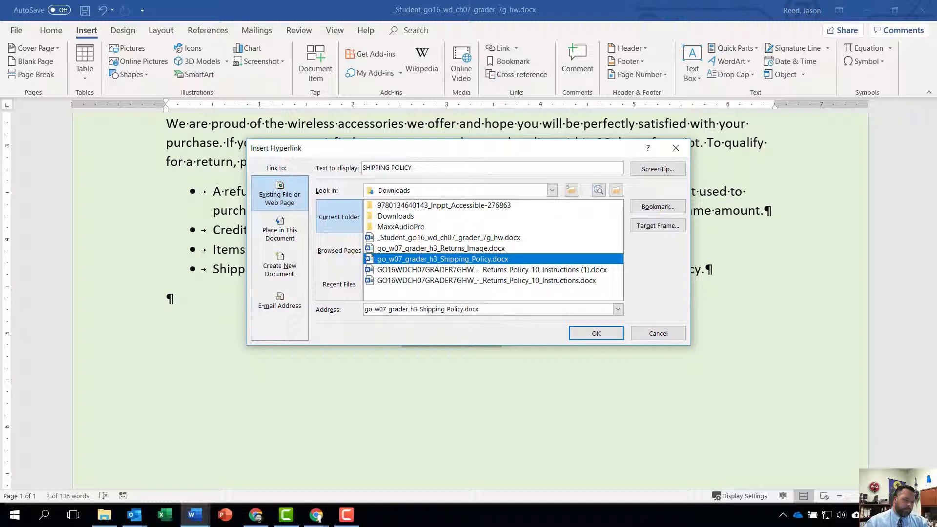
{"action": "left_click", "coordinate": [590, 333]}
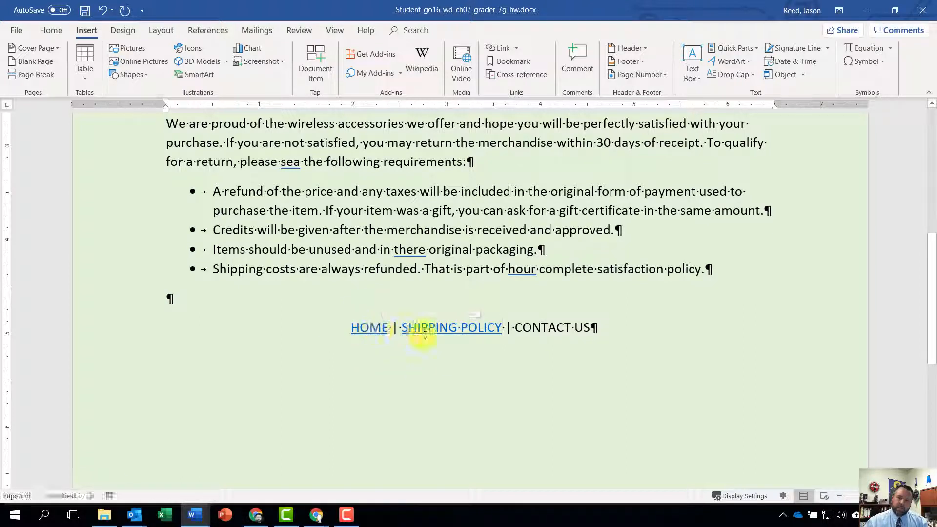
{"action": "mouse_move", "coordinate": [436, 328]}
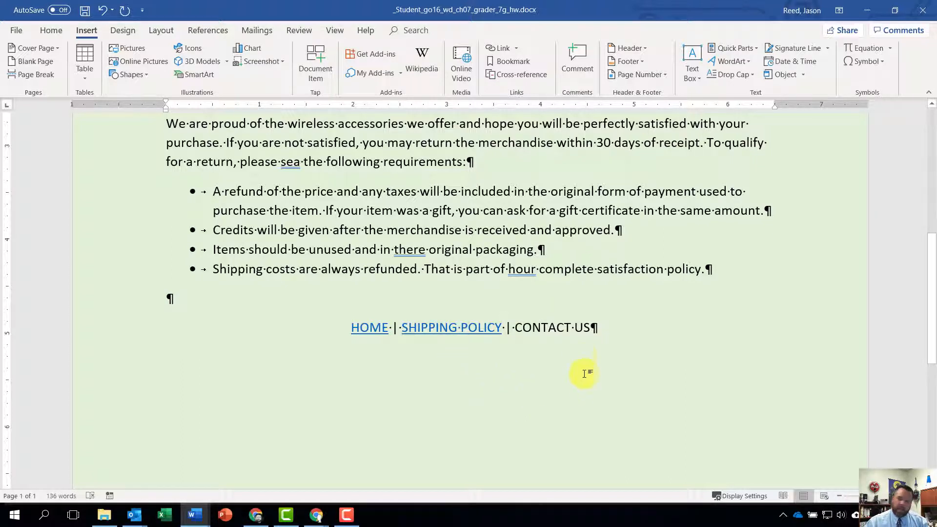
Link the text CONTACT US in the document's last line to the company's service e-mail address.
{"action": "left_click_drag", "start_coordinate": [590, 328], "coordinate": [513, 323]}
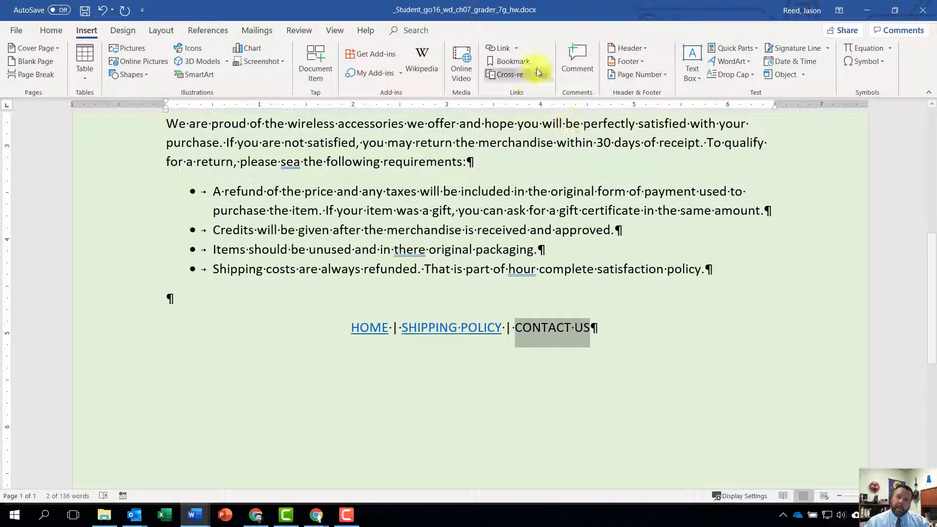
{"action": "left_click", "coordinate": [494, 51]}
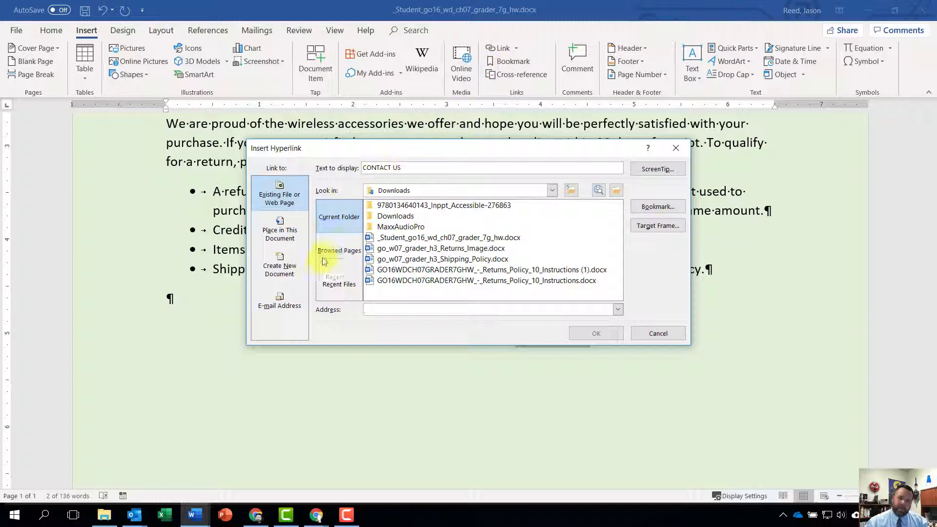
{"action": "left_click", "coordinate": [285, 311]}
{"action": "left_click", "coordinate": [277, 306]}
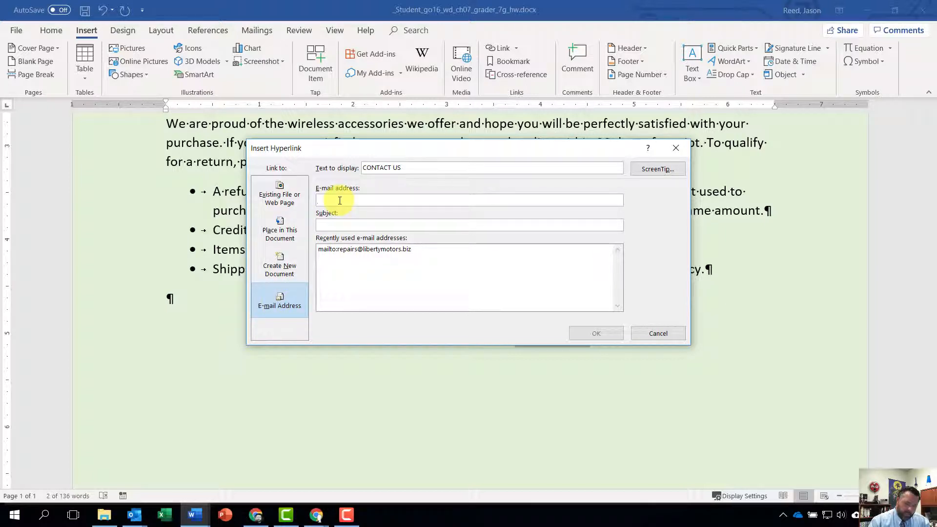
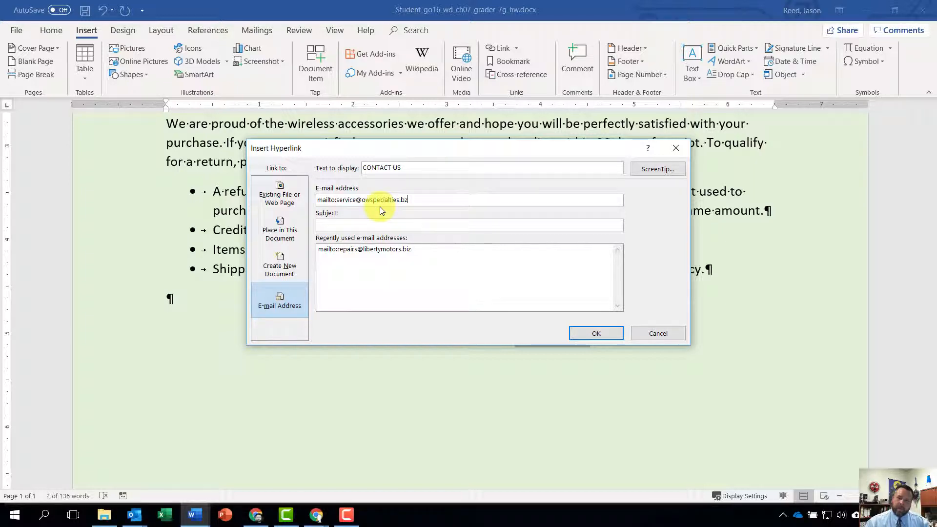
{"action": "left_click", "coordinate": [596, 334]}
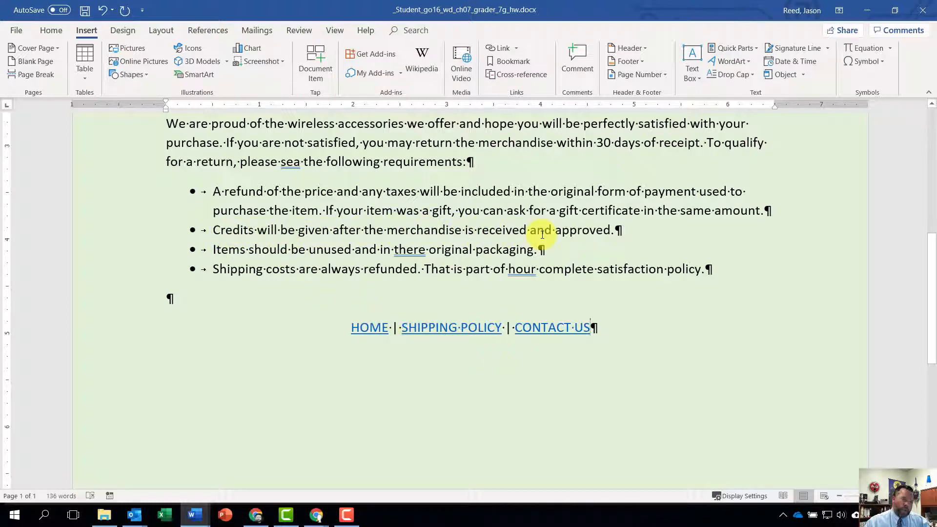
Replace the word approved in the second bullet with its synonym accepted.
{"action": "right_click", "coordinate": [580, 231]}
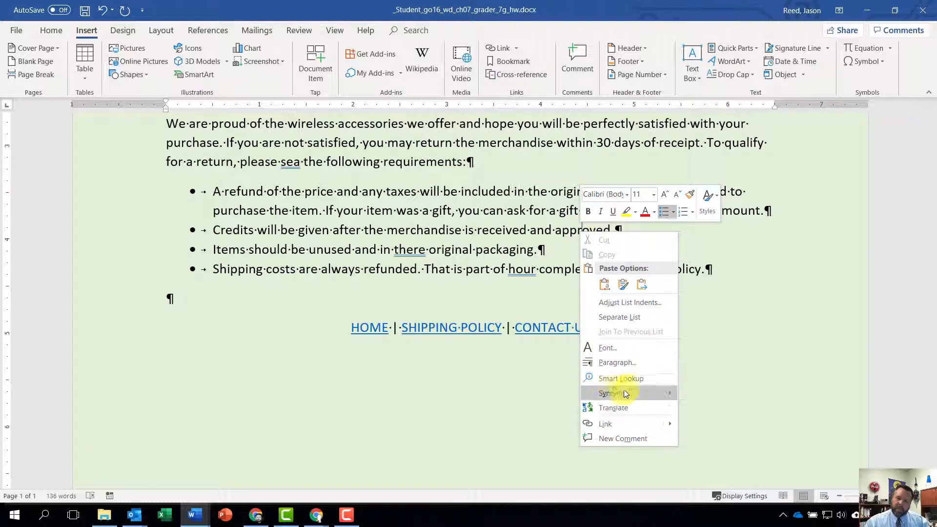
{"action": "mouse_move", "coordinate": [618, 393]}
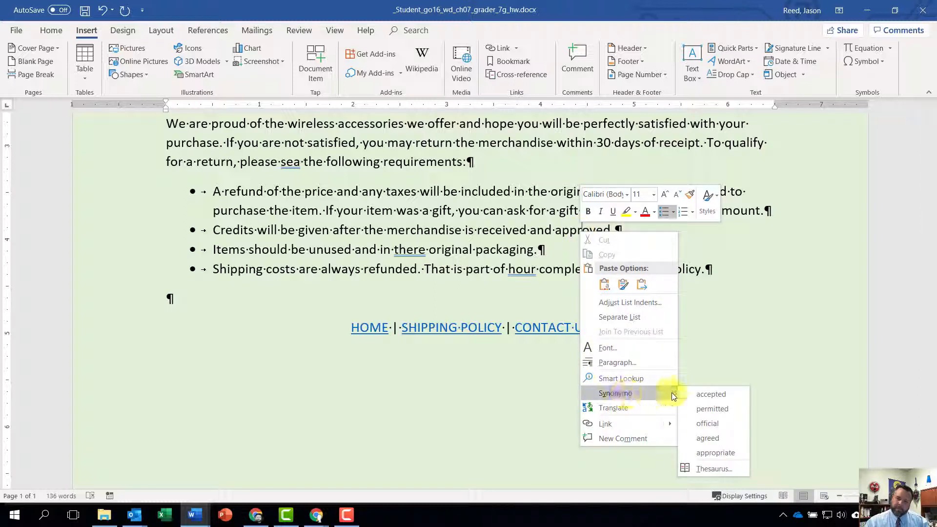
{"action": "left_click", "coordinate": [724, 396]}
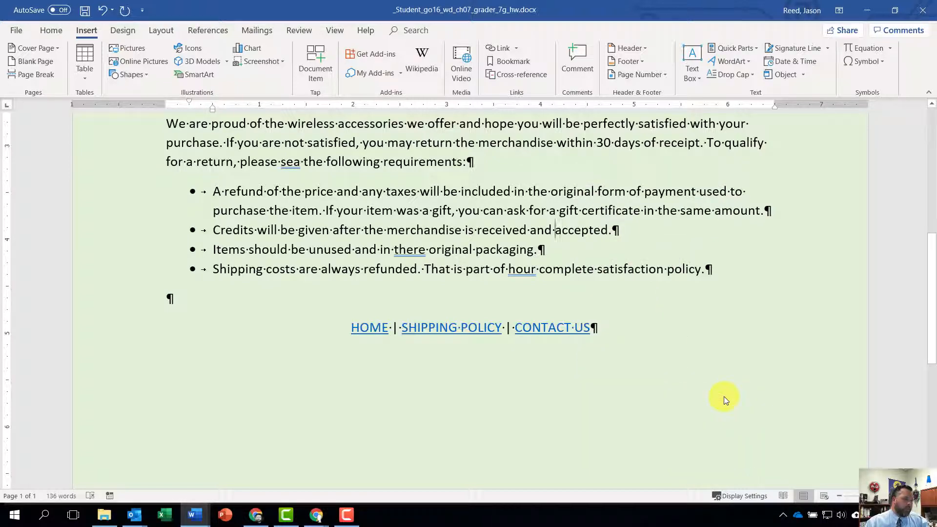
Run the spelling and grammar check, accept the corrections their, our and see, and close the Editor pane.
{"action": "scroll", "coordinate": [478, 384], "scroll_direction": "up", "scroll_amount": 8}
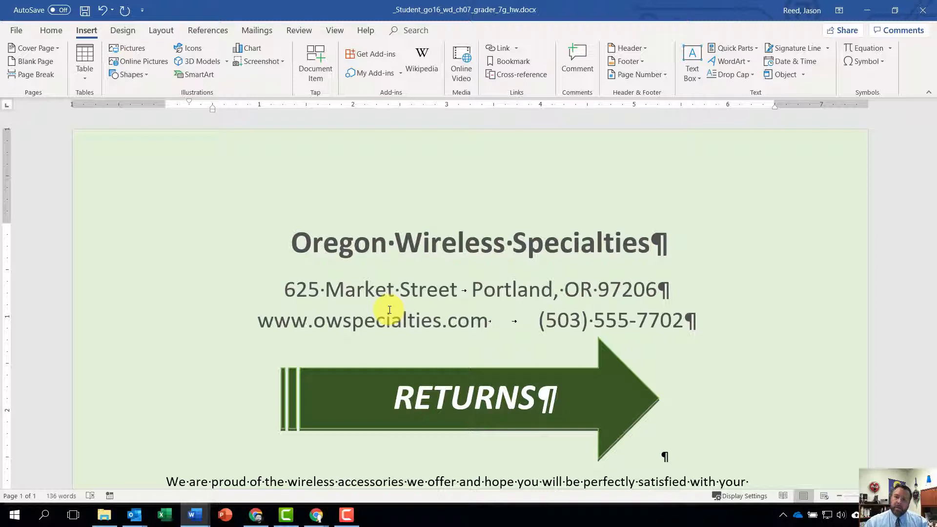
{"action": "left_click", "coordinate": [295, 32]}
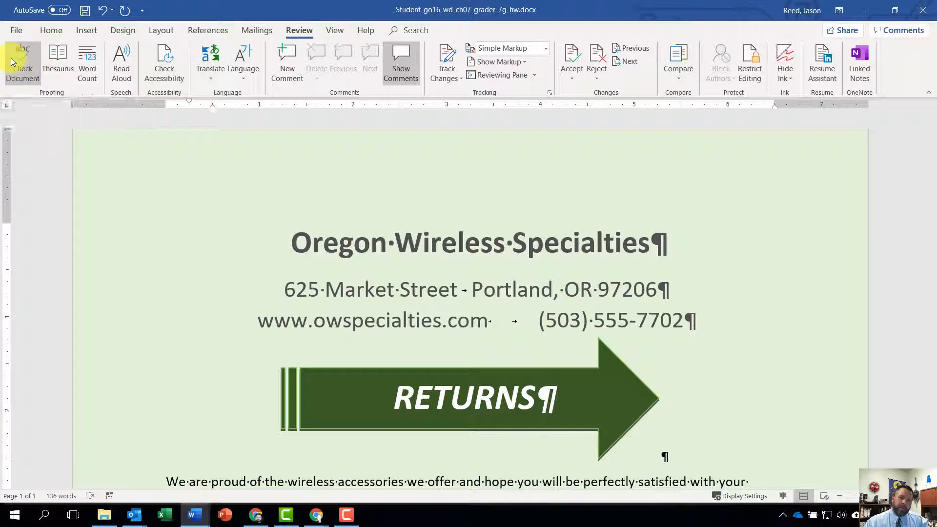
{"action": "left_click", "coordinate": [28, 72]}
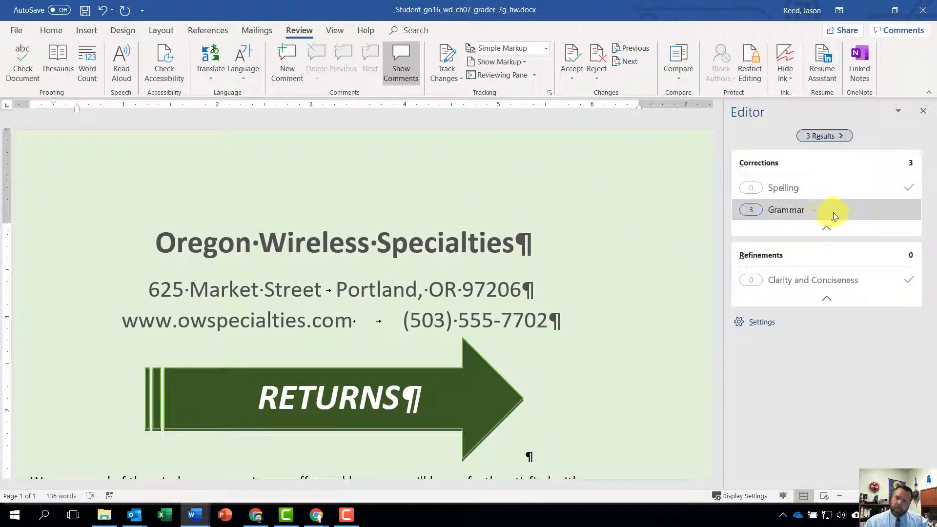
{"action": "left_click", "coordinate": [786, 210]}
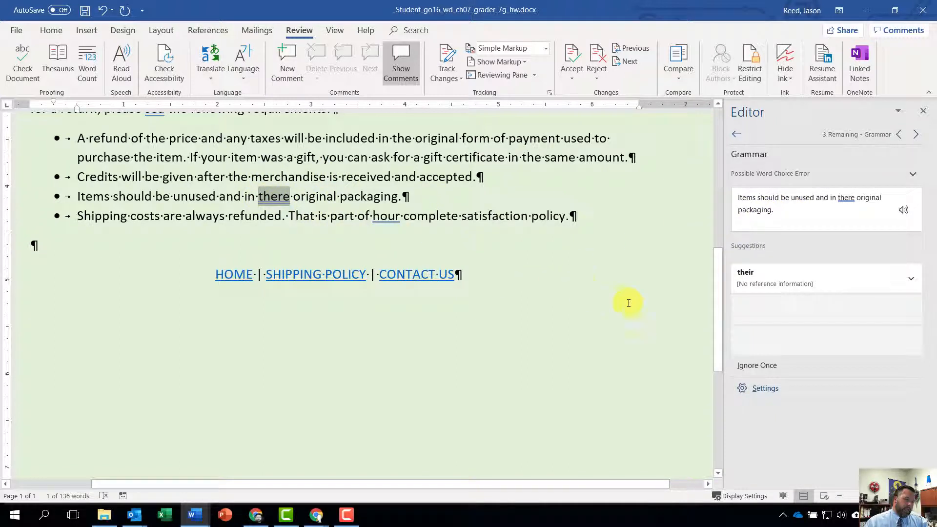
{"action": "left_click", "coordinate": [789, 282]}
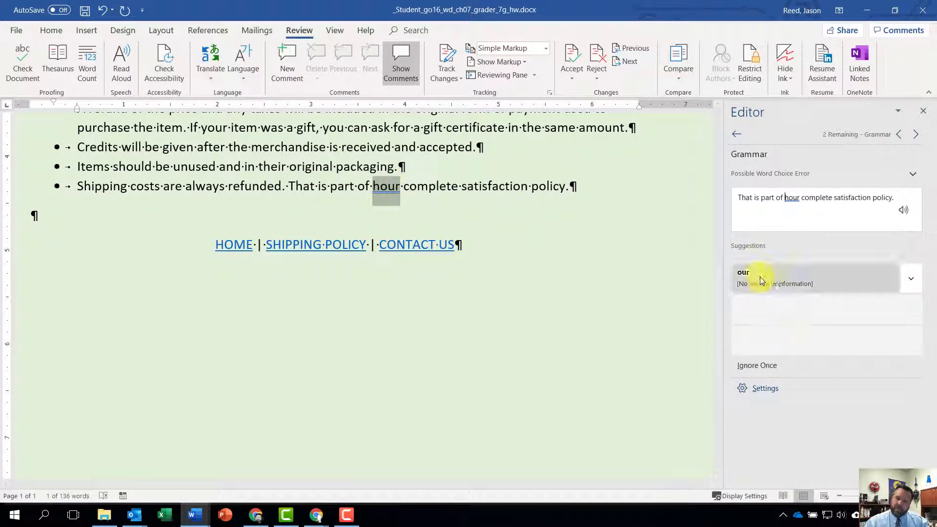
{"action": "left_click", "coordinate": [779, 279]}
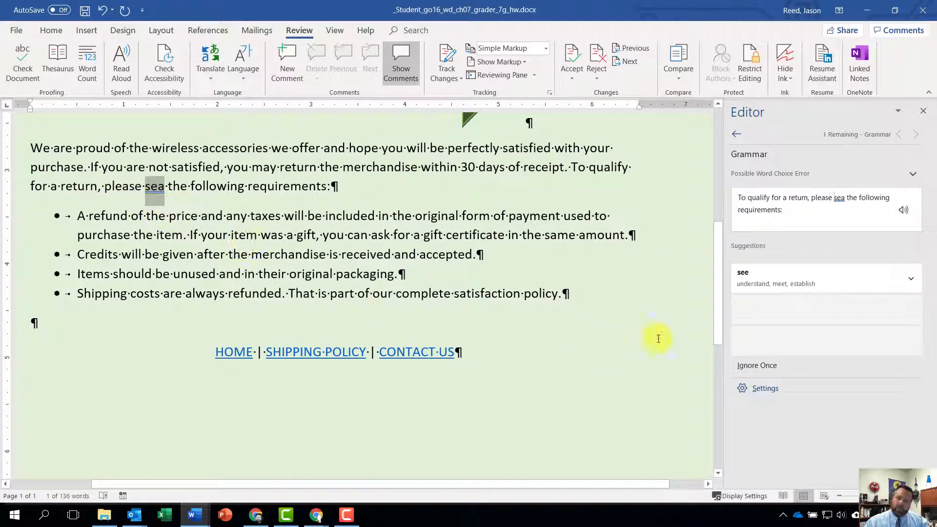
{"action": "left_click", "coordinate": [780, 283]}
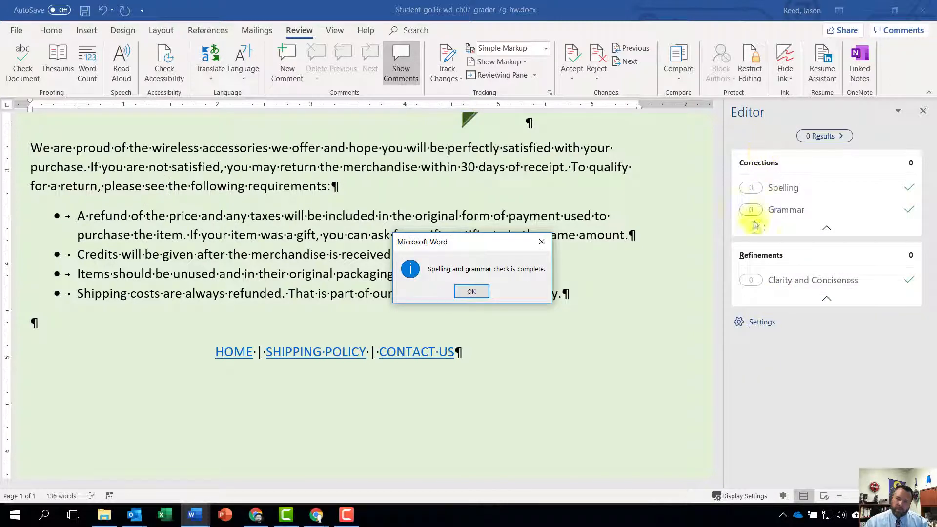
{"action": "left_click", "coordinate": [480, 292]}
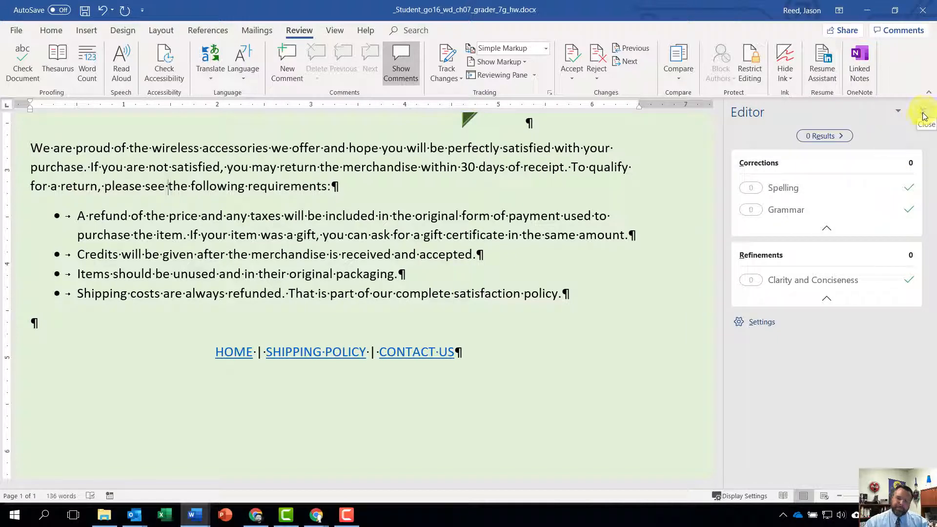
{"action": "left_click", "coordinate": [923, 116]}
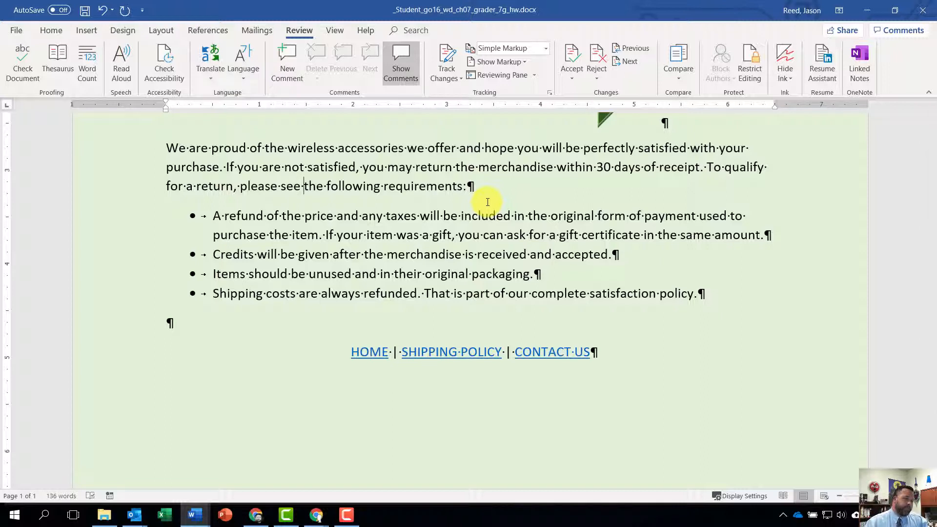
Save the returns policy document under its current name.
{"action": "left_click", "coordinate": [86, 10]}
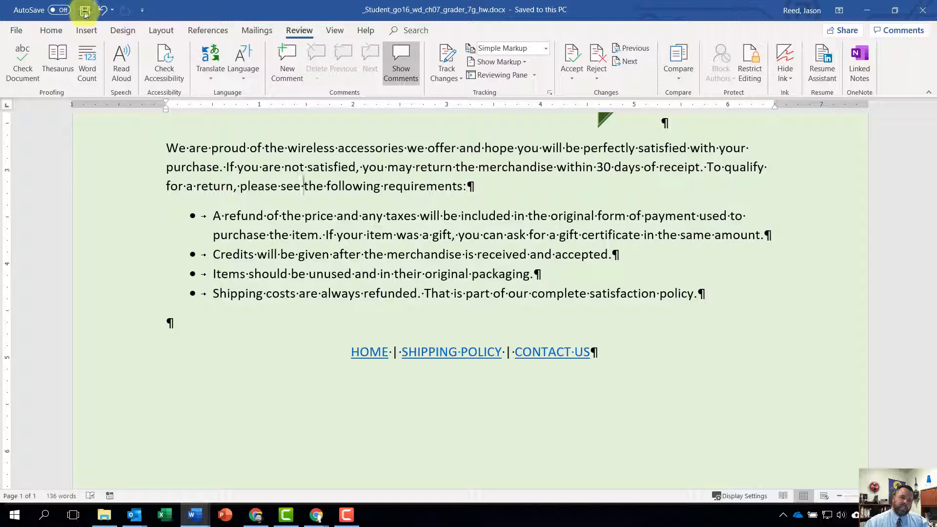
{"action": "left_click", "coordinate": [16, 31]}
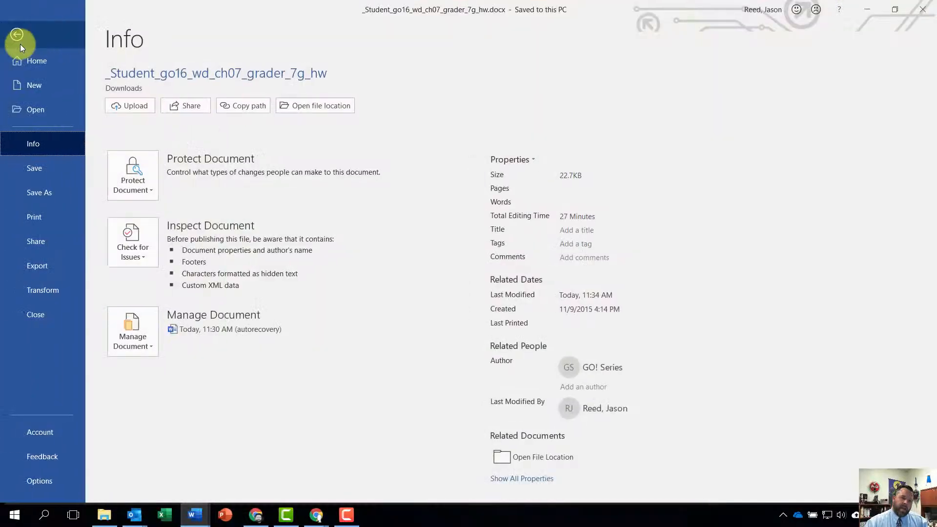
{"action": "left_click", "coordinate": [40, 172]}
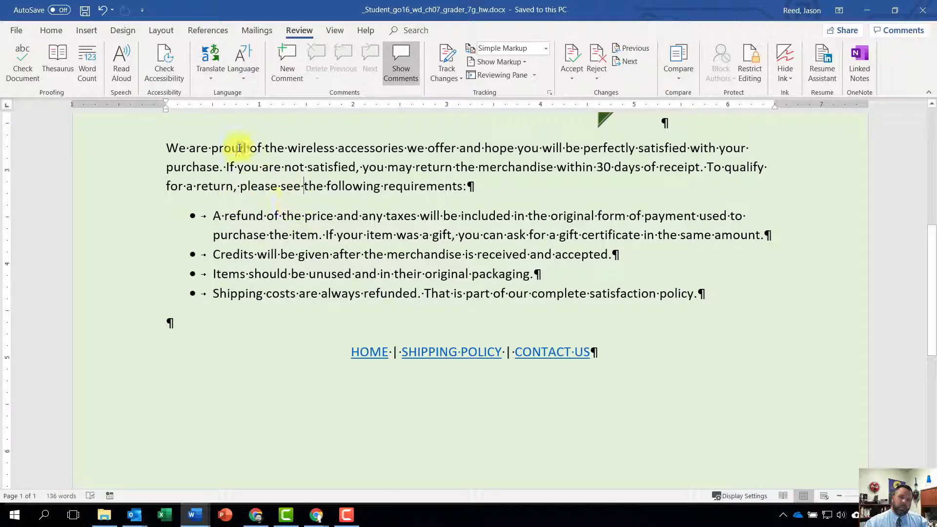
Search the templates for blog post, create a new document from the Blog post template, and postpone registering a blog account.
{"action": "left_click", "coordinate": [16, 30]}
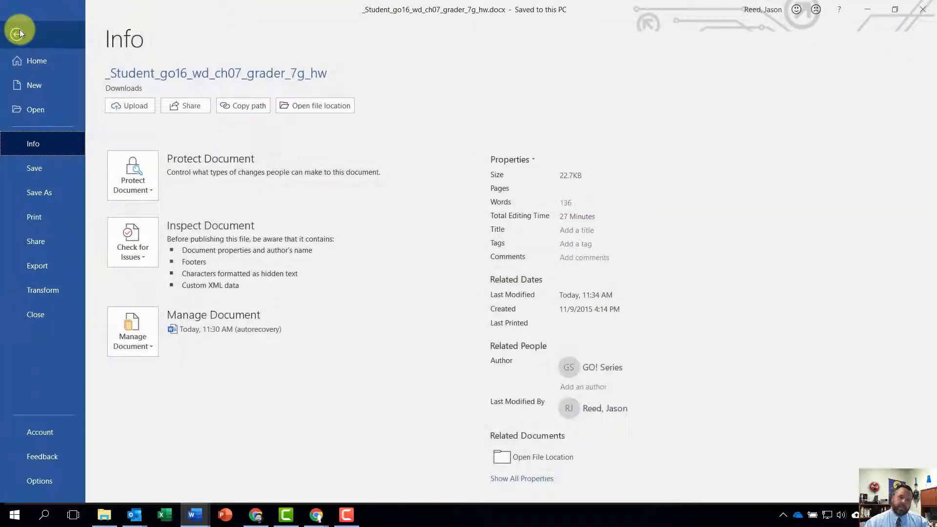
{"action": "left_click", "coordinate": [25, 87]}
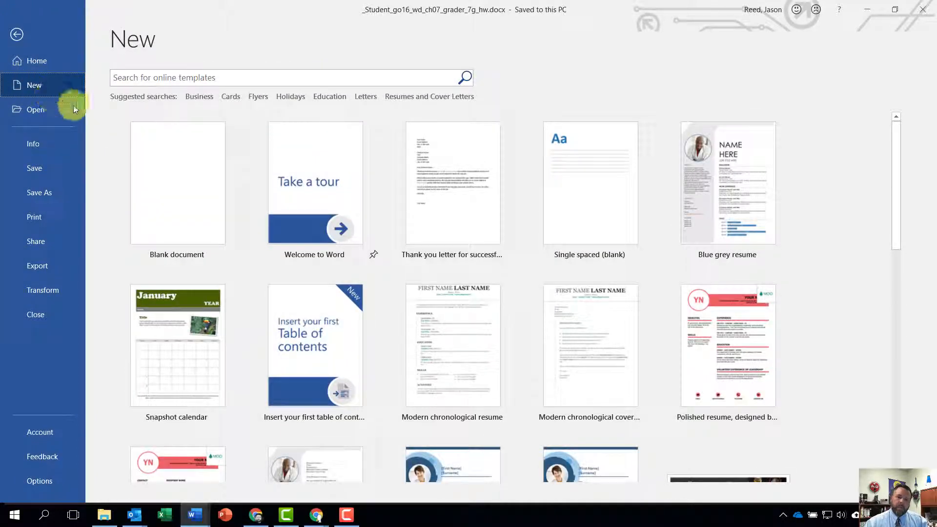
{"action": "left_click", "coordinate": [155, 78]}
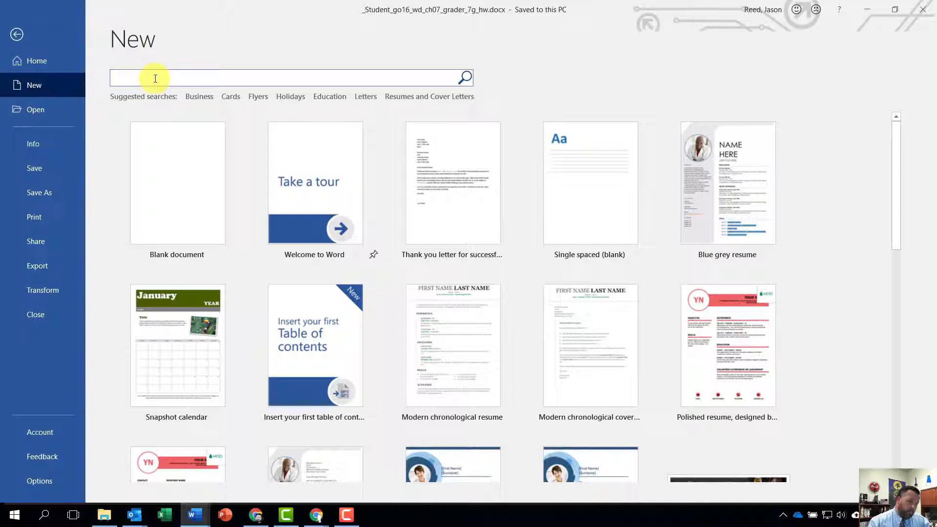
{"action": "type", "text": "blo"}
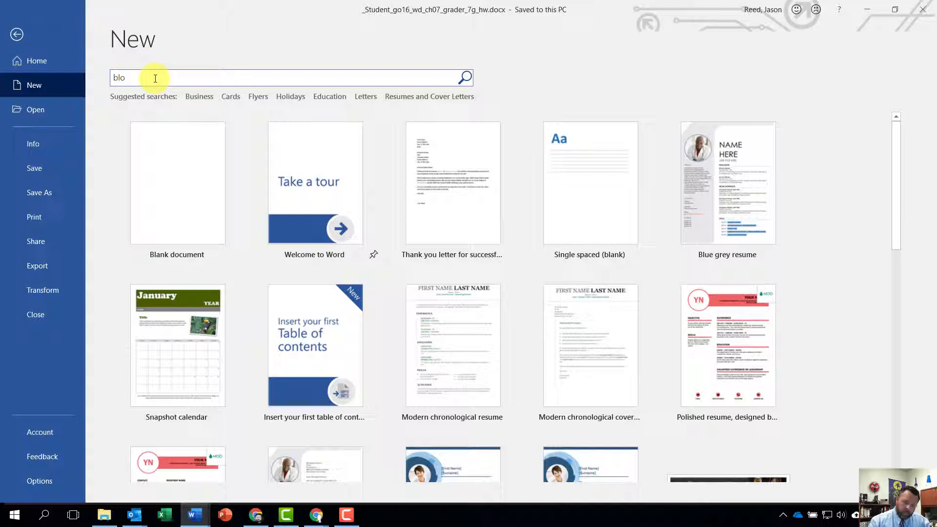
{"action": "type", "text": "g pos"}
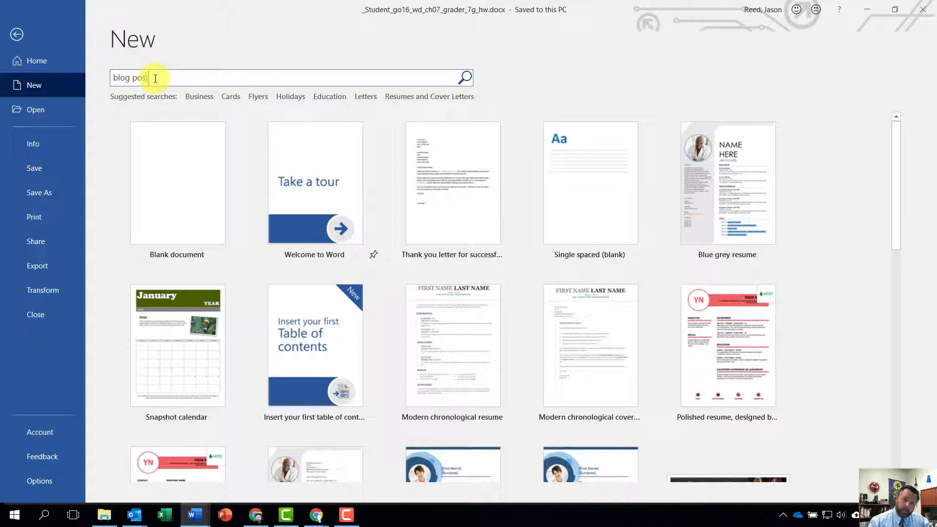
{"action": "type", "text": "t"}
{"action": "key", "text": "Return"}
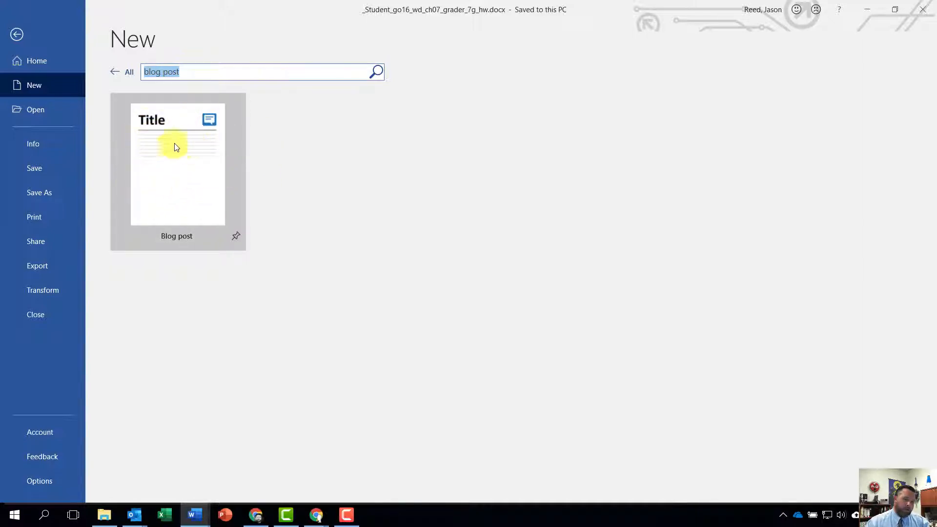
{"action": "left_click", "coordinate": [163, 161]}
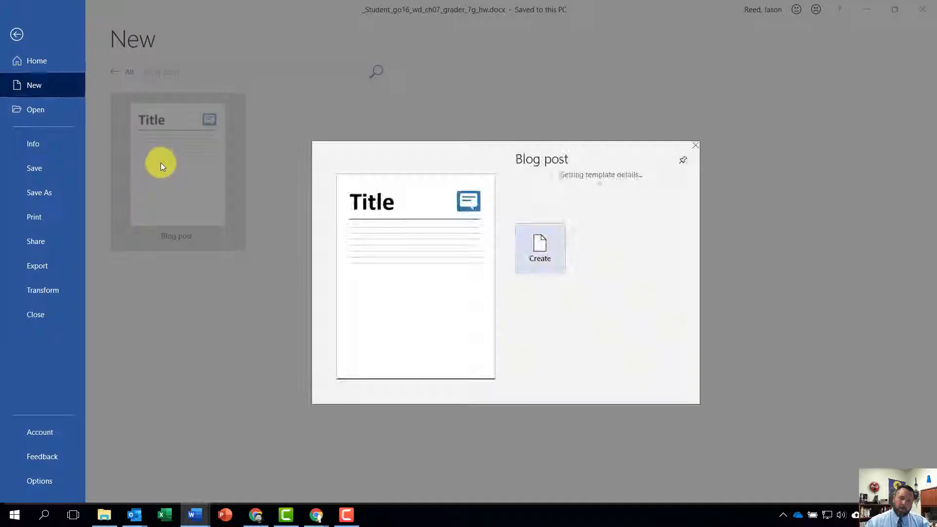
{"action": "left_click", "coordinate": [538, 294]}
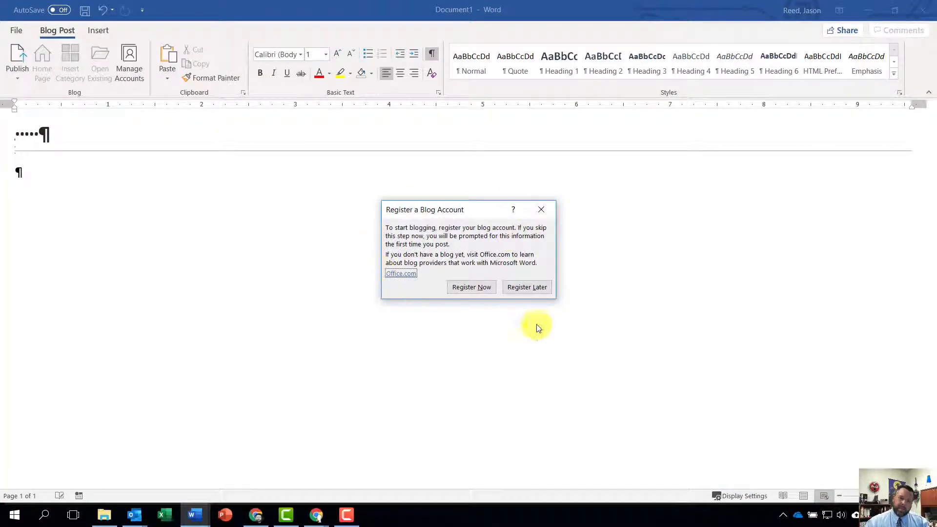
{"action": "left_click", "coordinate": [527, 288]}
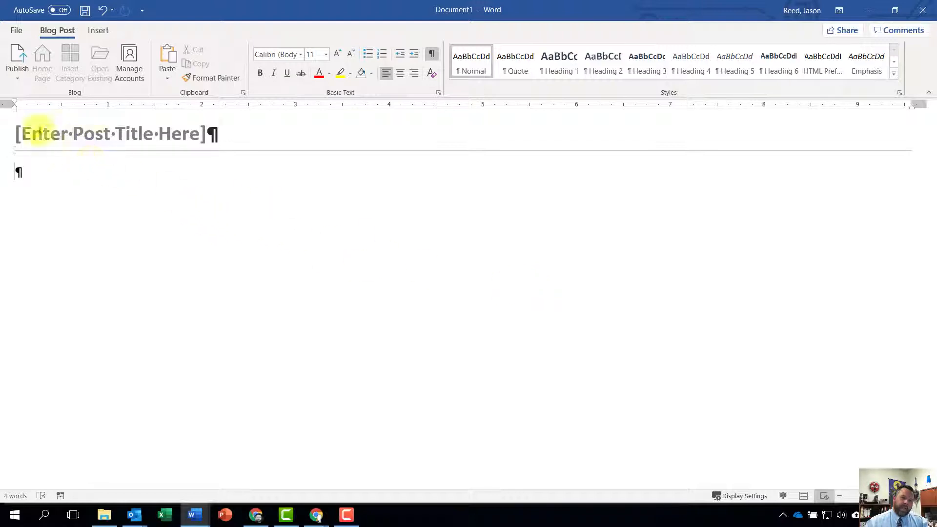
Enter Shipping Policy as the blog post's title.
{"action": "left_click", "coordinate": [38, 133]}
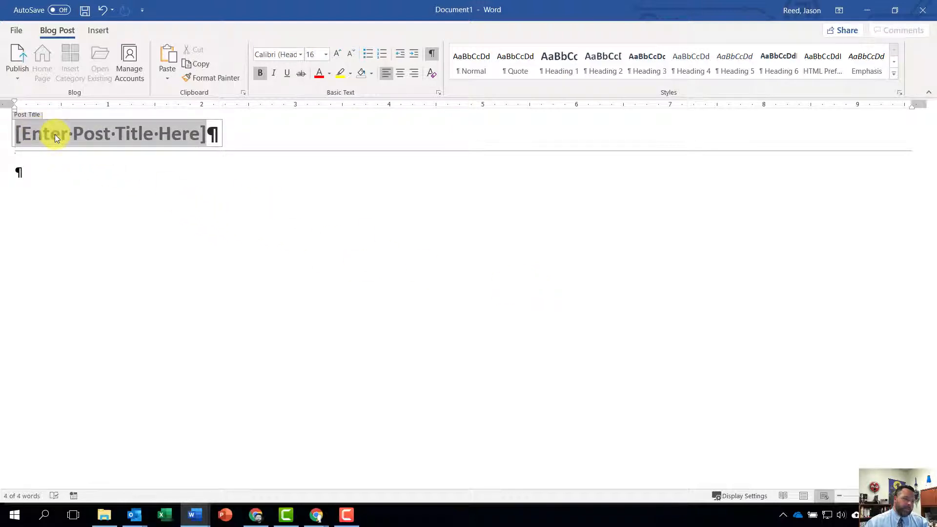
{"action": "type", "text": "Shi"}
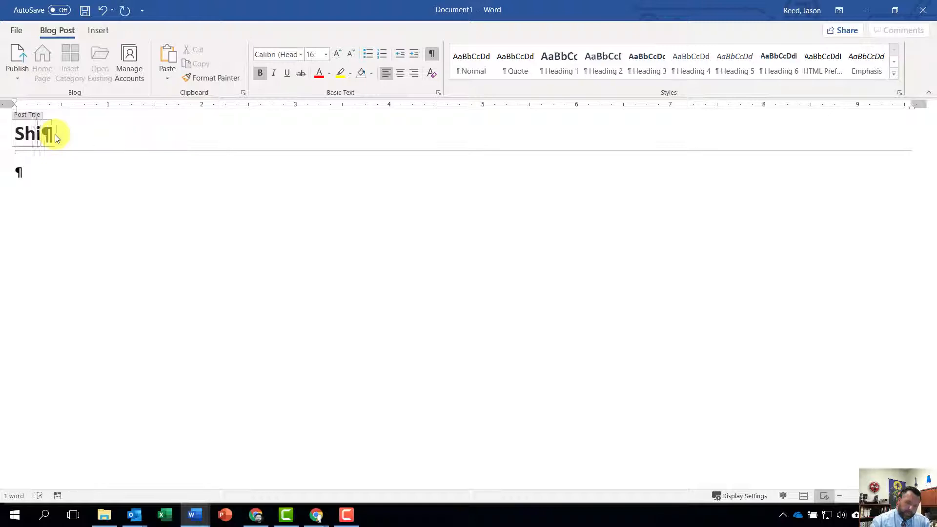
{"action": "type", "text": "pping Policy"}
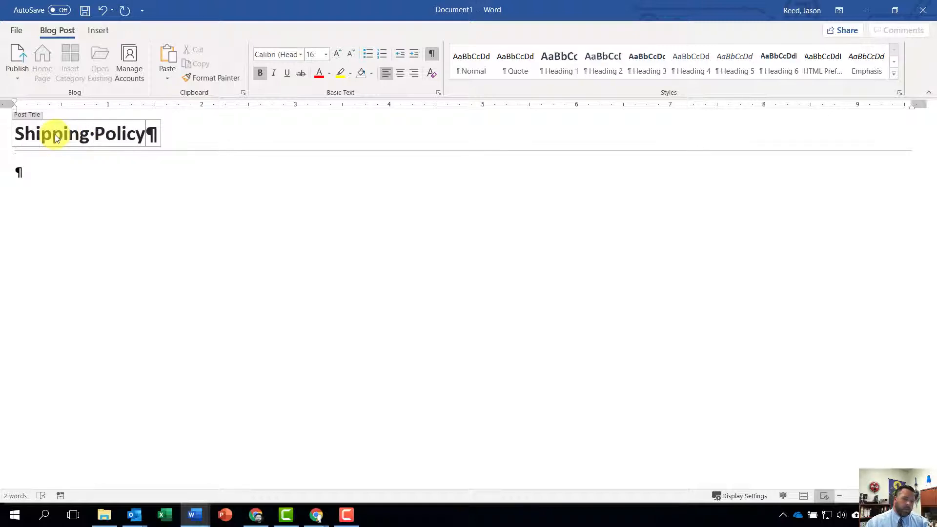
Write the body text "To view our shipping policy, click here." below the blog post's title.
{"action": "left_click", "coordinate": [19, 174]}
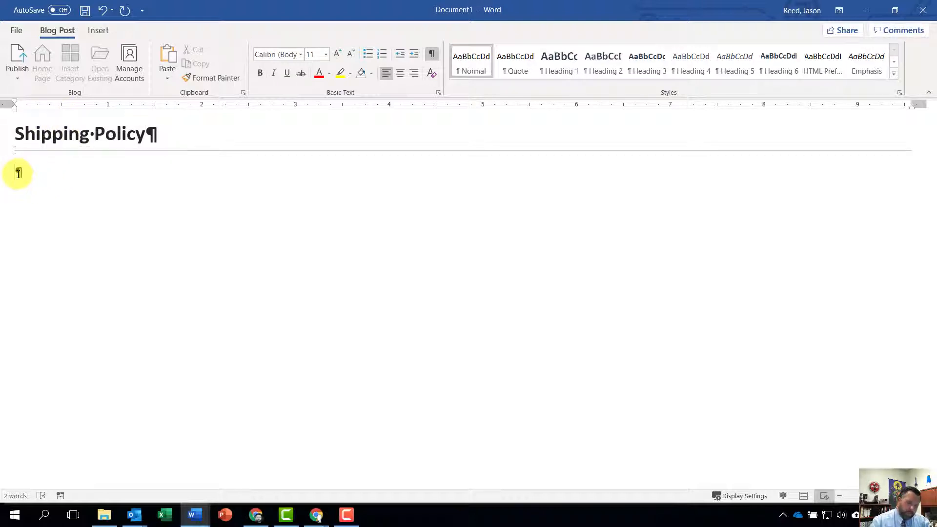
{"action": "type", "text": "To view our"}
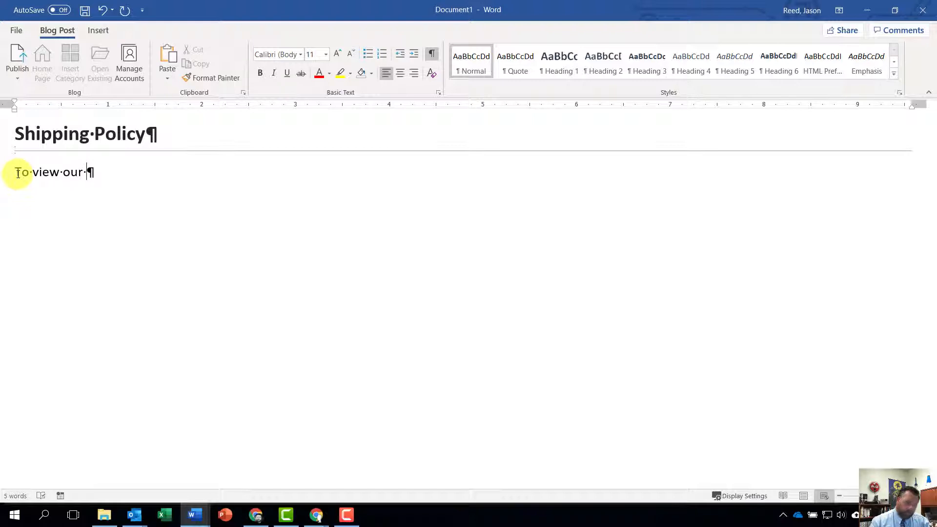
{"action": "type", "text": " shipping po"}
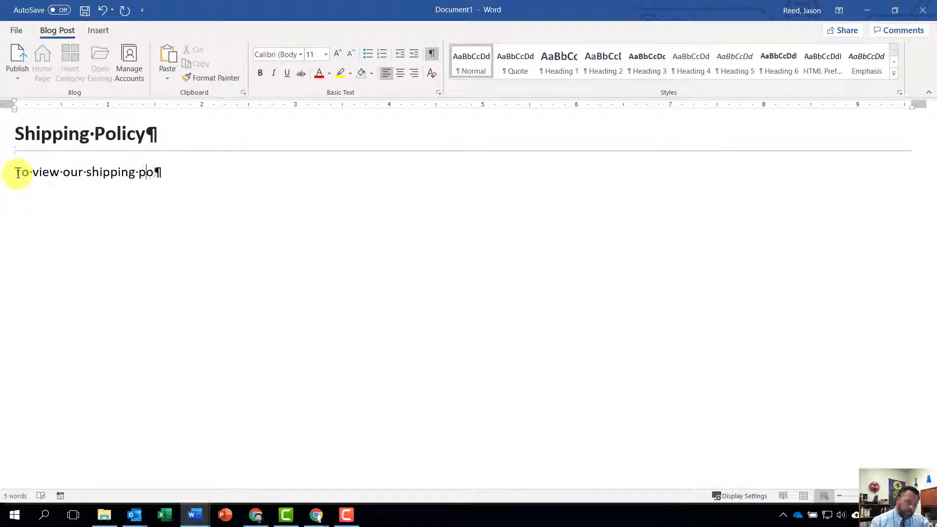
{"action": "type", "text": "olicy"}
{"action": "key", "text": "BackSpace"}
{"action": "key", "text": "BackSpace"}
{"action": "key", "text": "BackSpace"}
{"action": "key", "text": "BackSpace"}
{"action": "key", "text": "BackSpace"}
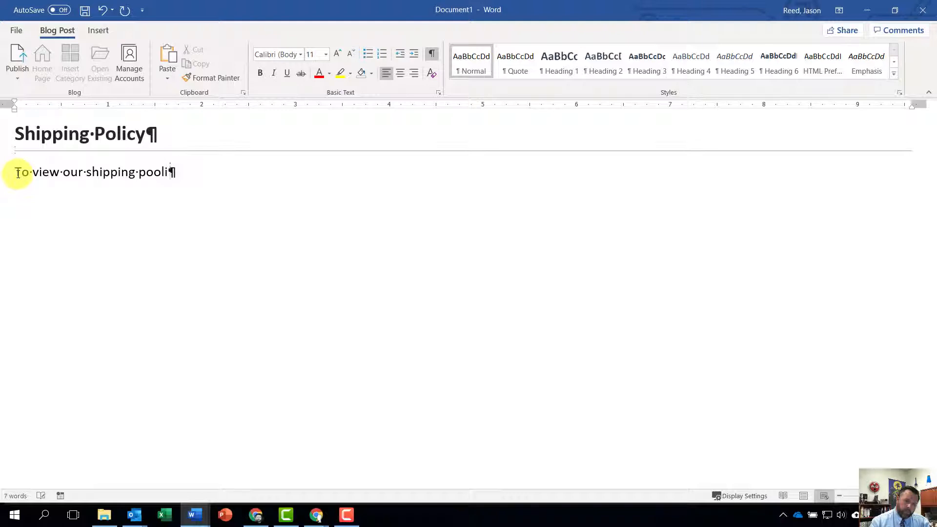
{"action": "type", "text": "licy"}
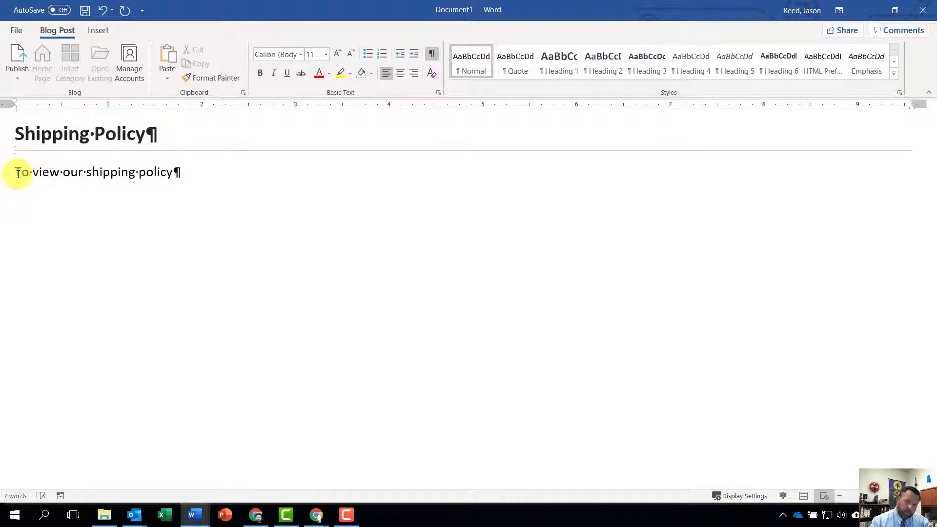
{"action": "type", "text": ", click here"}
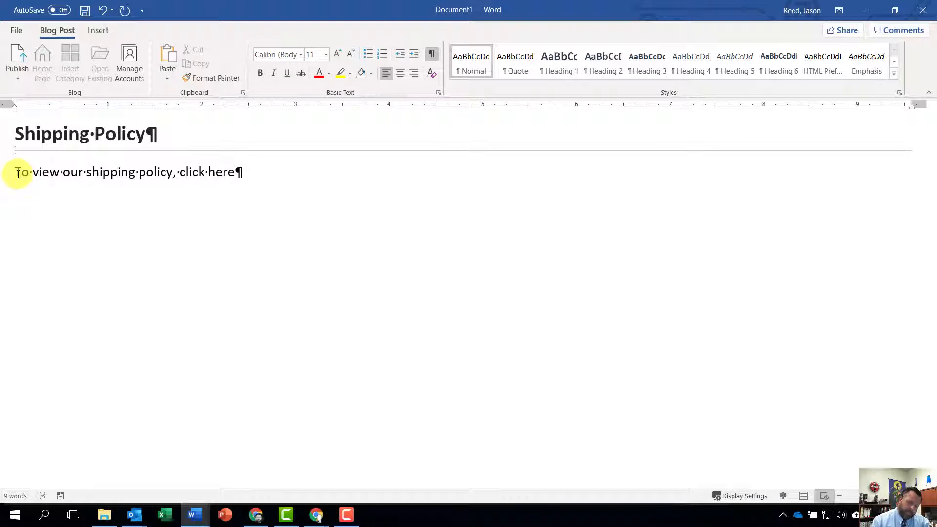
{"action": "type", "text": "."}
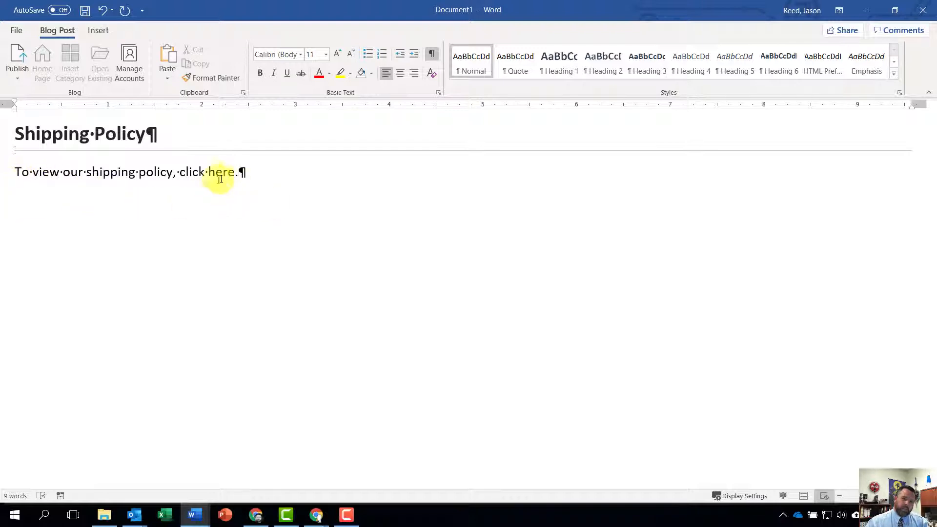
Hyperlink the words "click here." to the existing file go_w07_grader_h3_Shipping_Policy.docx in the Downloads folder.
{"action": "left_click_drag", "start_coordinate": [241, 171], "coordinate": [189, 171]}
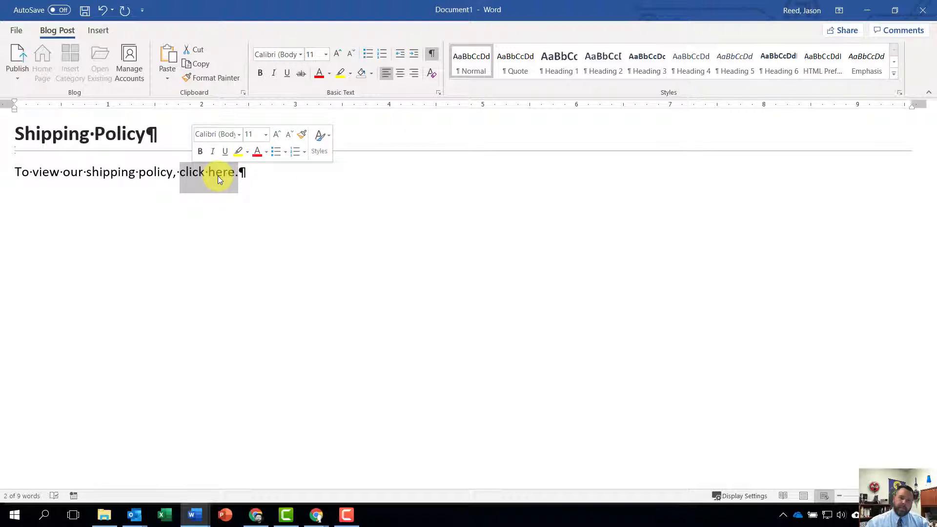
{"action": "left_click", "coordinate": [105, 31]}
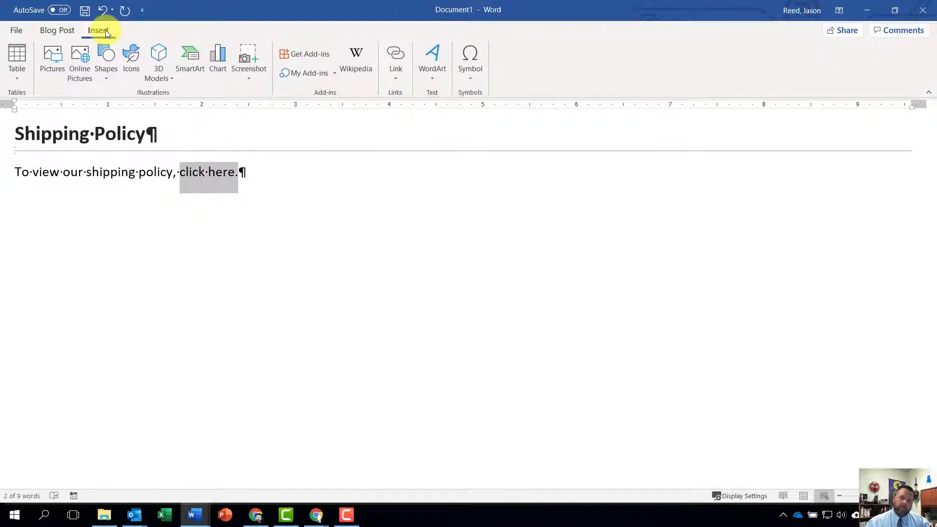
{"action": "left_click", "coordinate": [393, 55]}
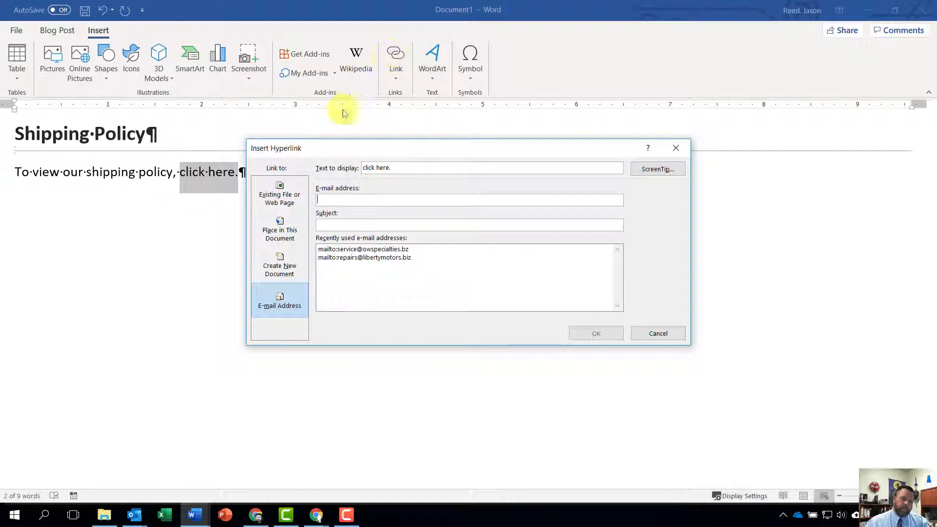
{"action": "left_click", "coordinate": [273, 192]}
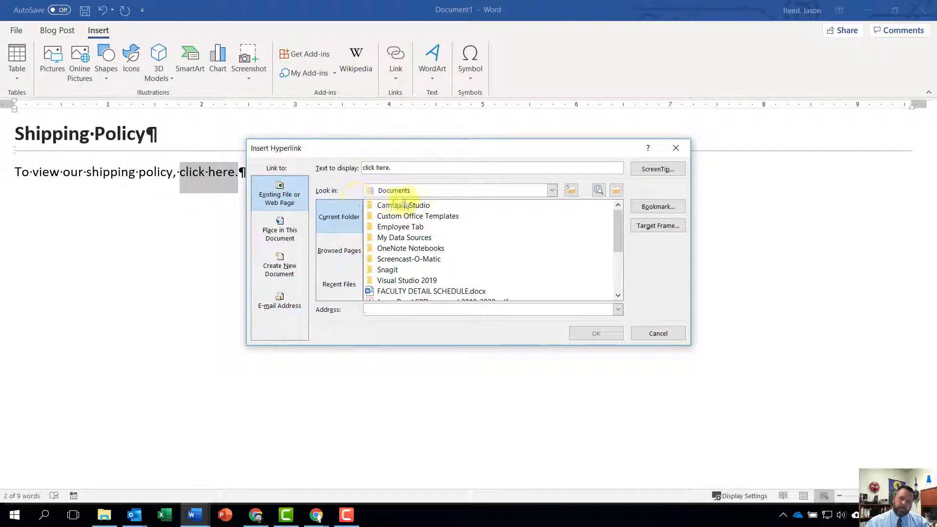
{"action": "left_click", "coordinate": [551, 190]}
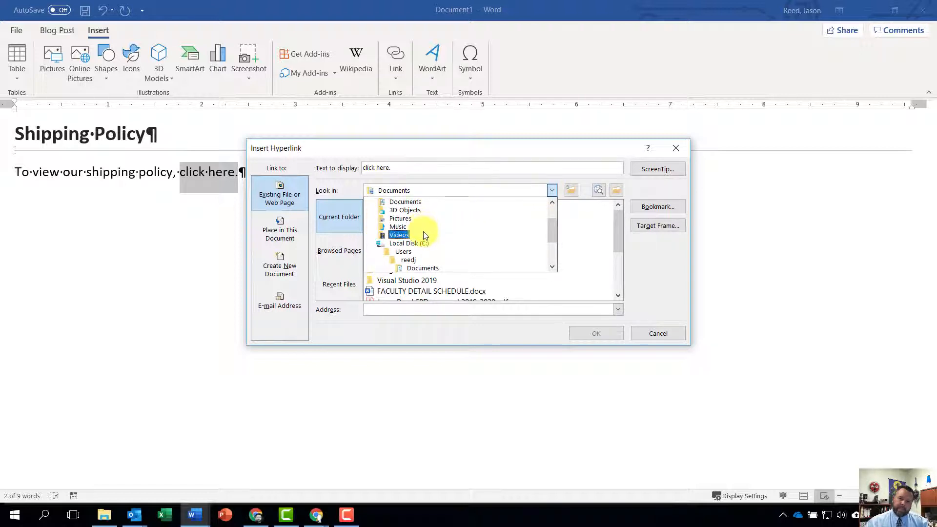
{"action": "scroll", "coordinate": [425, 237], "scroll_direction": "down", "scroll_amount": 1}
{"action": "scroll", "coordinate": [424, 234], "scroll_direction": "up", "scroll_amount": 5}
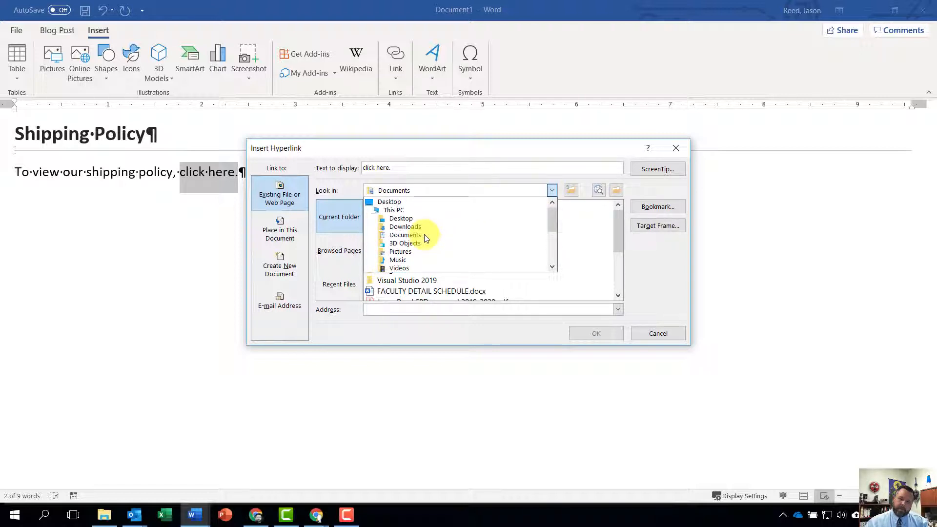
{"action": "left_click", "coordinate": [402, 228]}
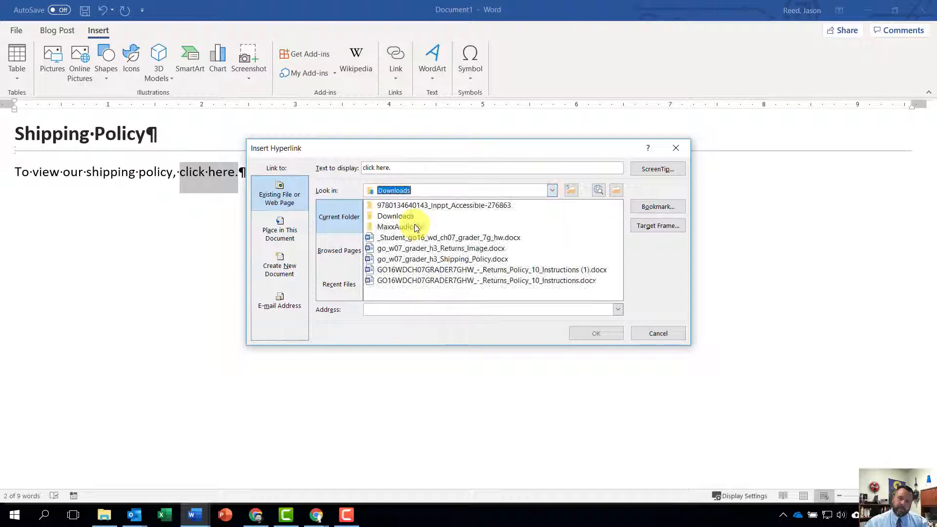
{"action": "left_click", "coordinate": [451, 260]}
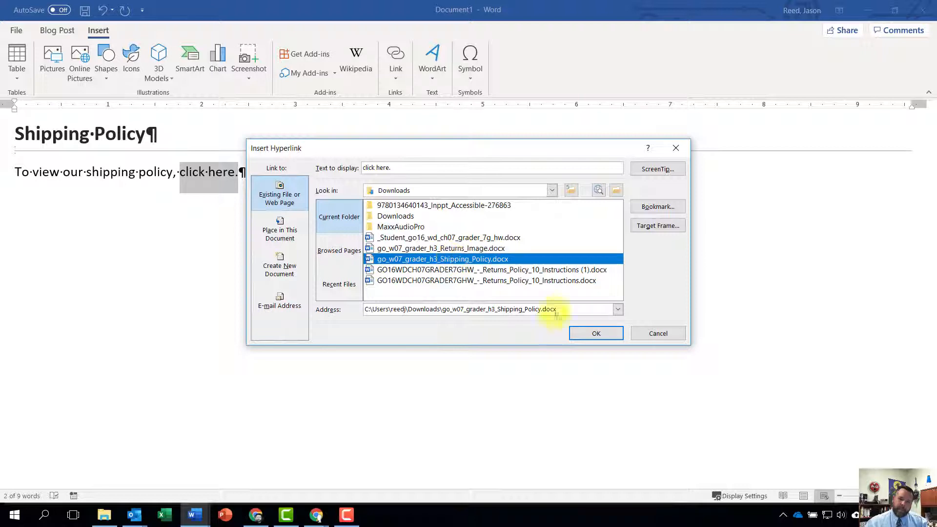
{"action": "left_click", "coordinate": [597, 333]}
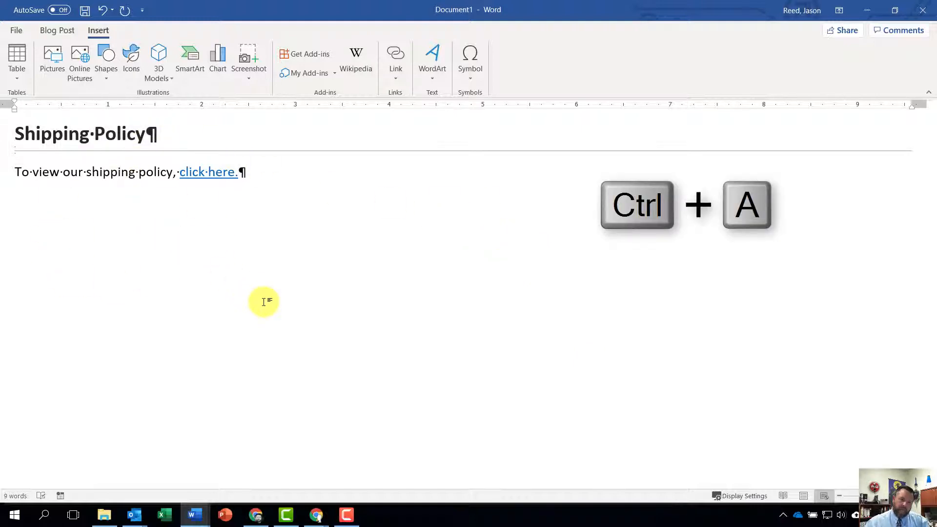
Copy the entire blog post, title and body included, and close the blog document without saving it.
{"action": "key", "text": "ctrl+a"}
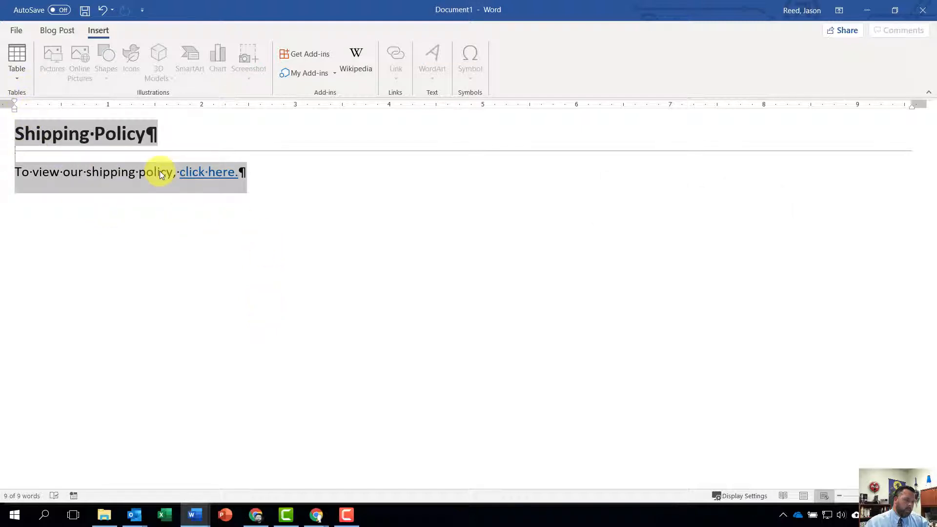
{"action": "key", "text": "ctrl+c"}
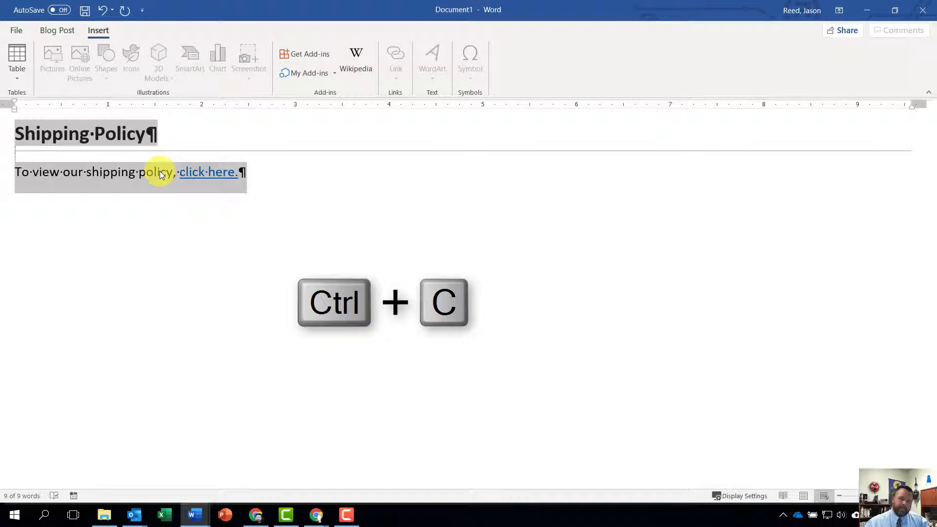
{"action": "right_click", "coordinate": [94, 173]}
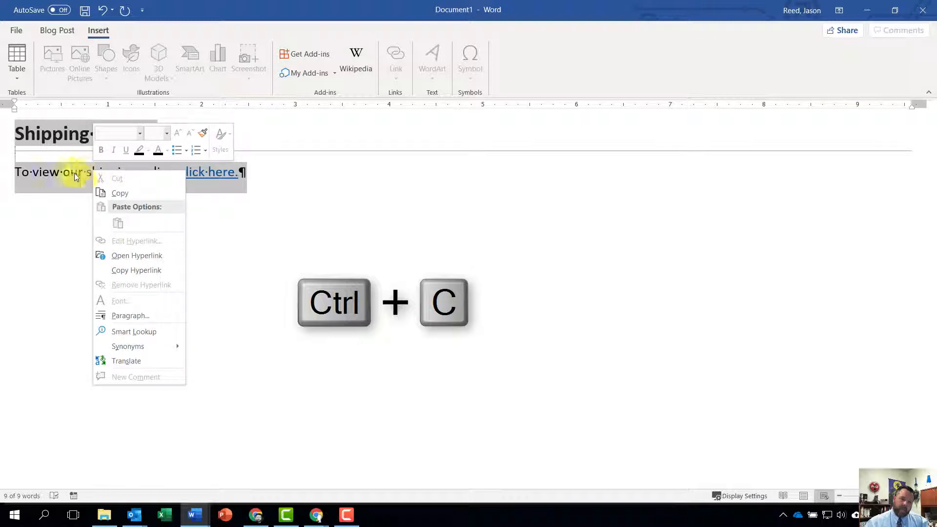
{"action": "left_click", "coordinate": [128, 194]}
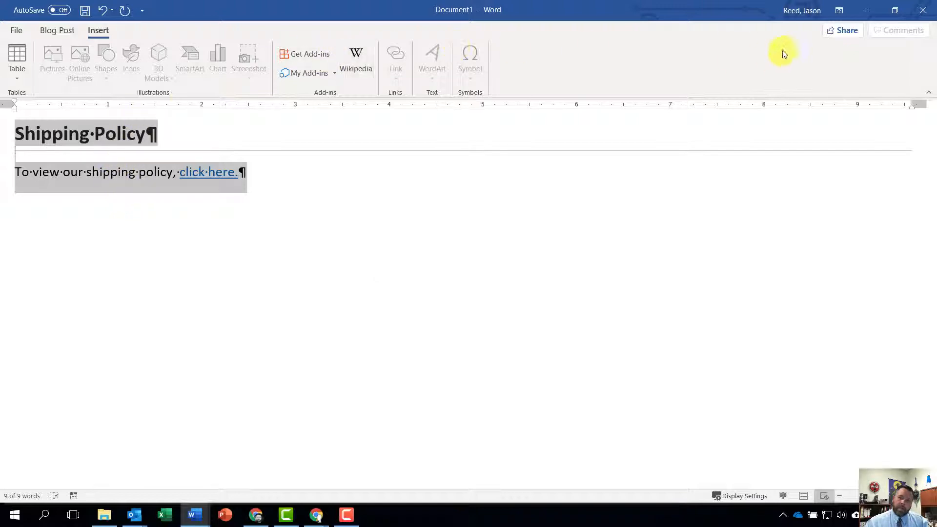
{"action": "left_click", "coordinate": [12, 29]}
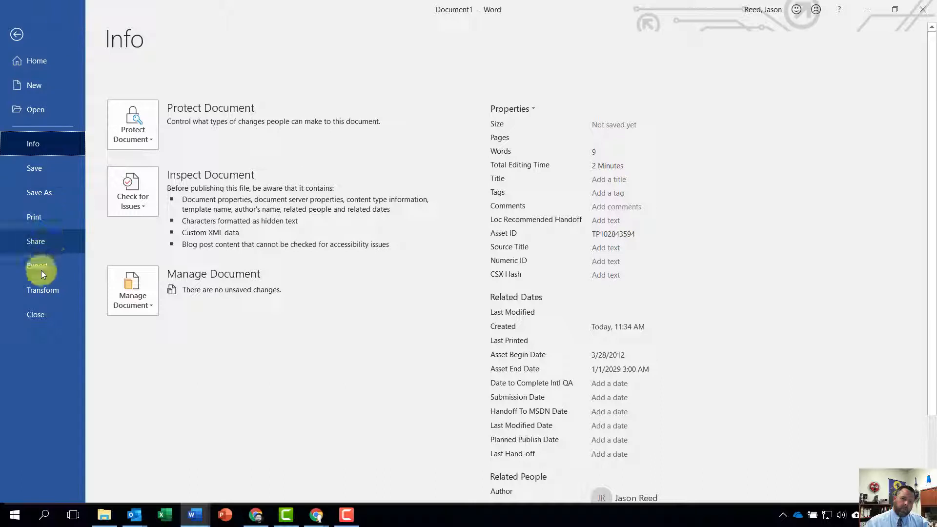
{"action": "left_click", "coordinate": [39, 314]}
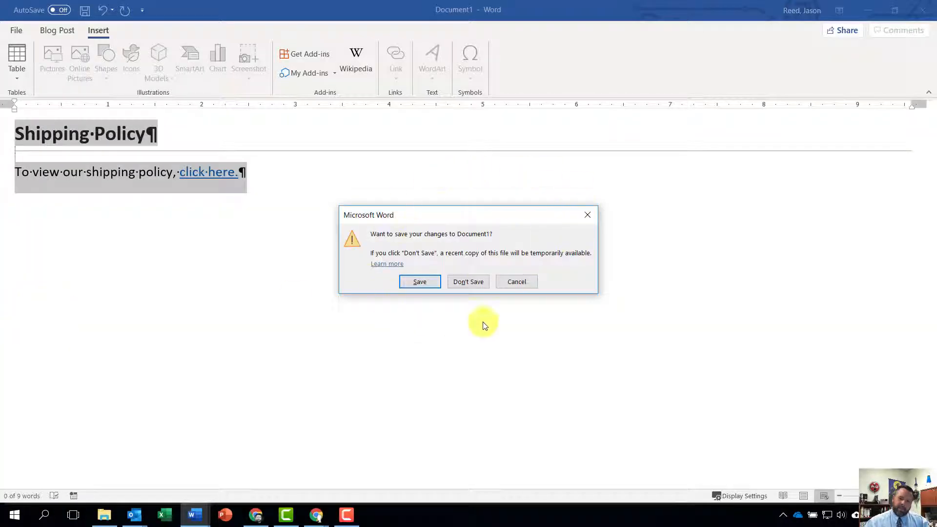
{"action": "left_click", "coordinate": [465, 282]}
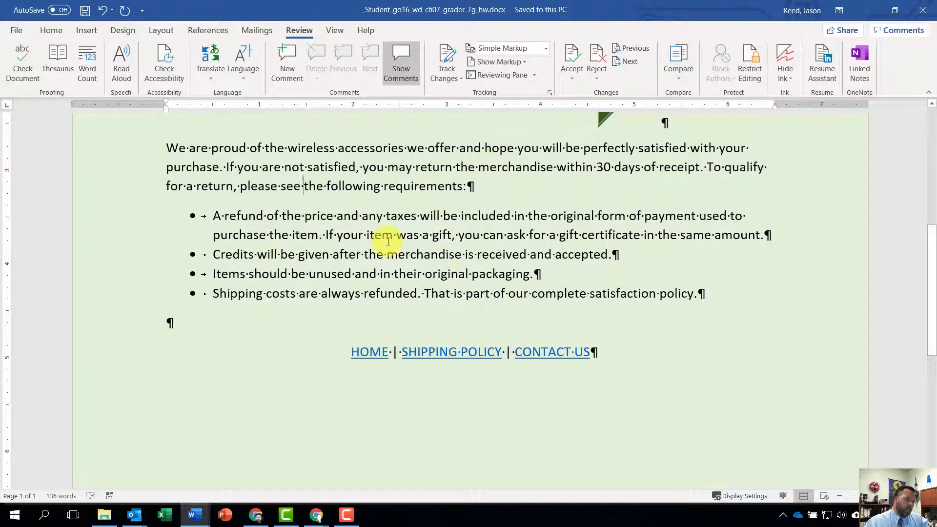
Insert a page break at the end of the returns policy document and paste the copied blog post onto the new page.
{"action": "key", "text": "ctrl+End"}
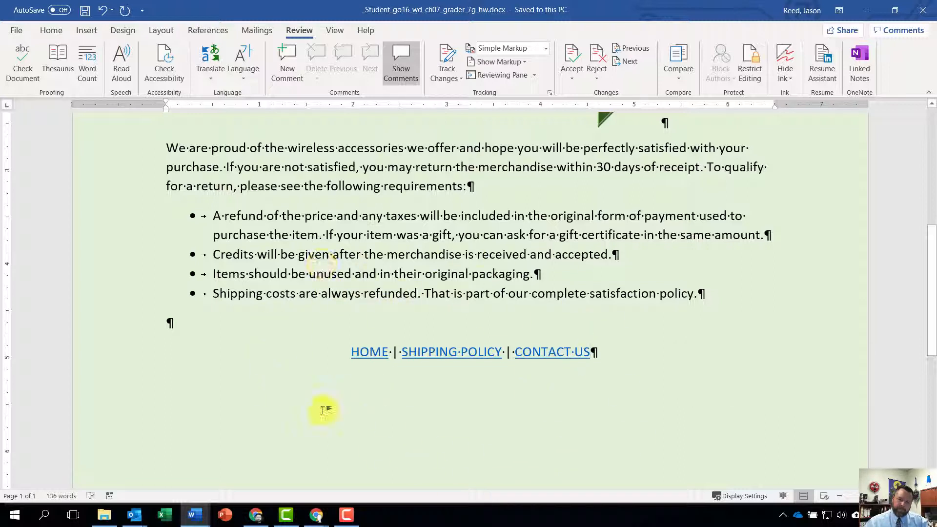
{"action": "key", "text": "ctrl+Return"}
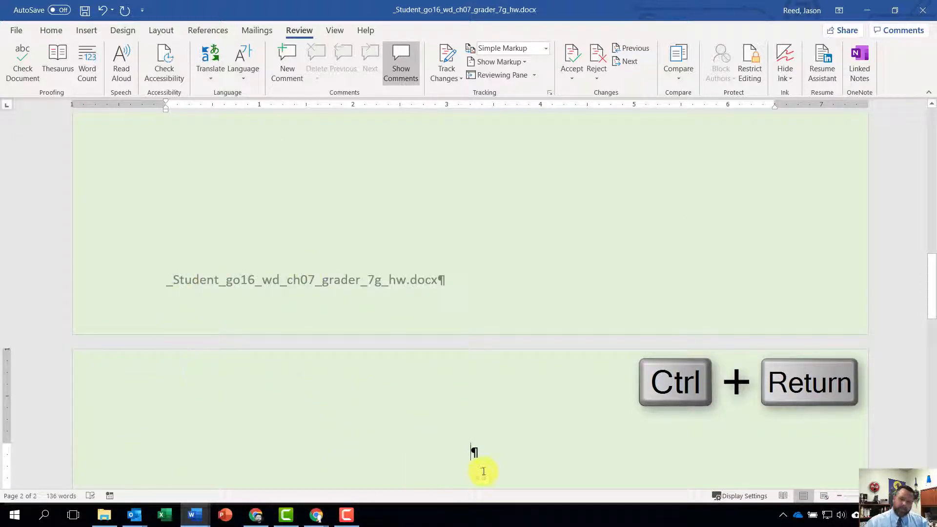
{"action": "key", "text": "ctrl+v"}
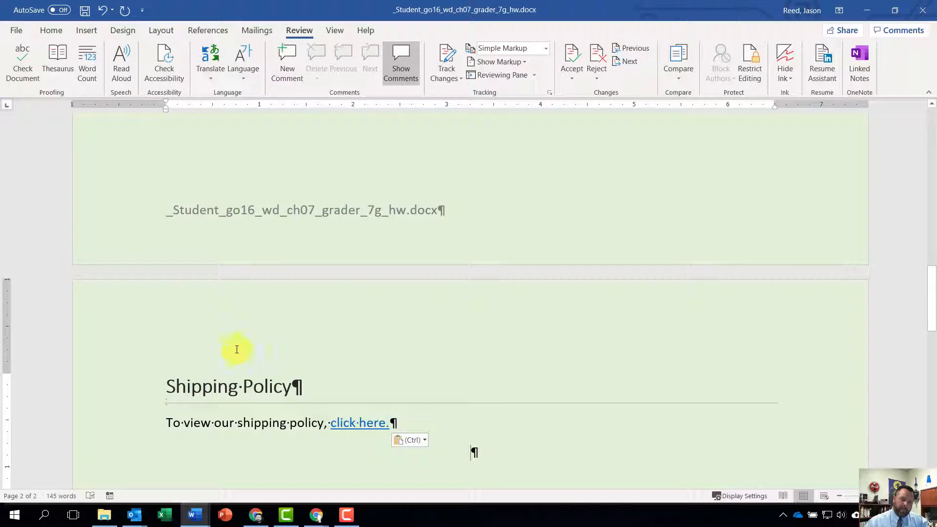
Save the returns policy document under its current name and close it.
{"action": "scroll", "coordinate": [292, 375], "scroll_direction": "up", "scroll_amount": 10}
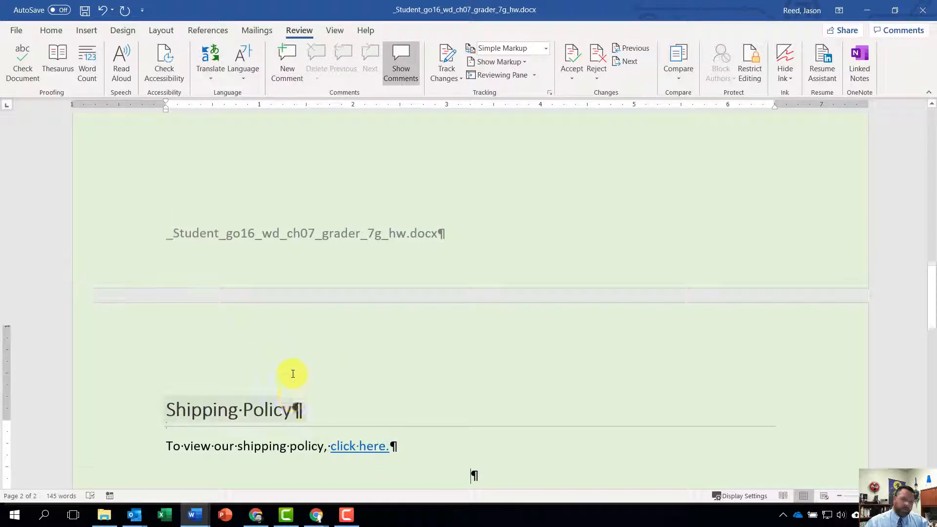
{"action": "left_click", "coordinate": [85, 10]}
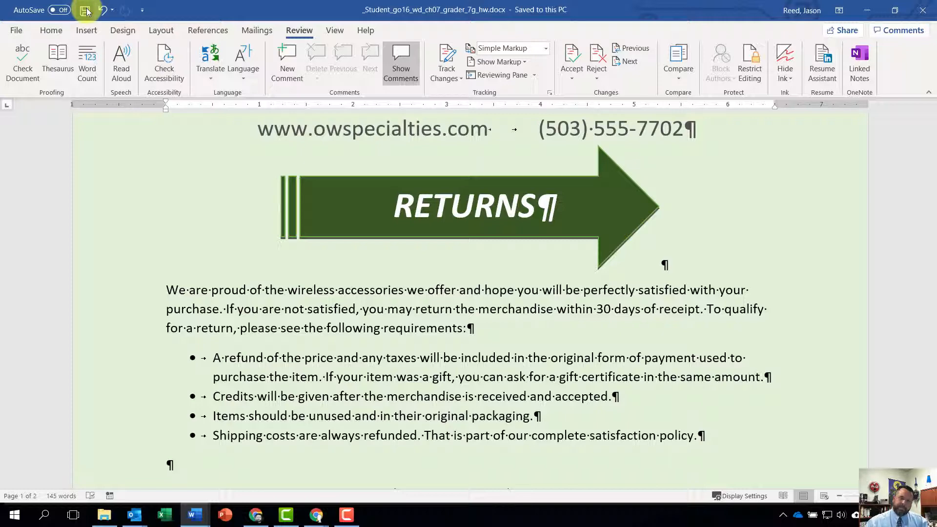
{"action": "left_click", "coordinate": [16, 30]}
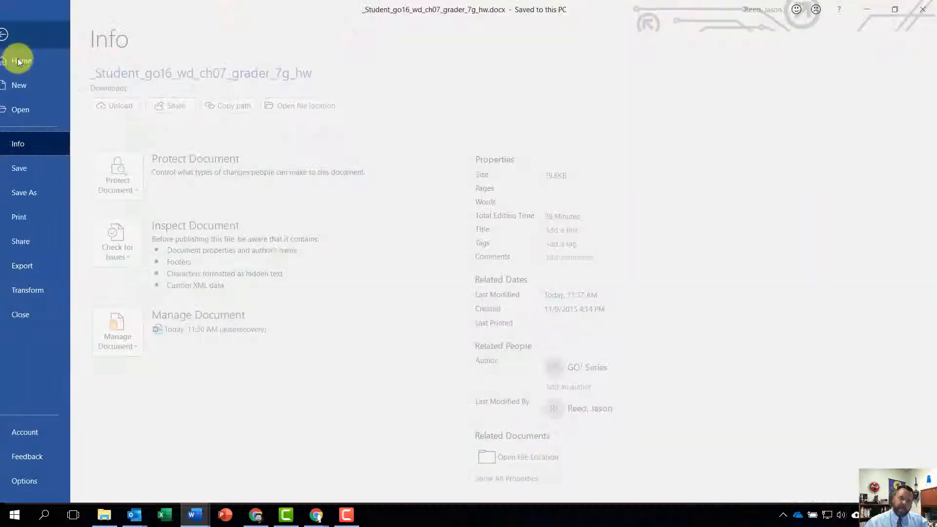
{"action": "left_click", "coordinate": [32, 172]}
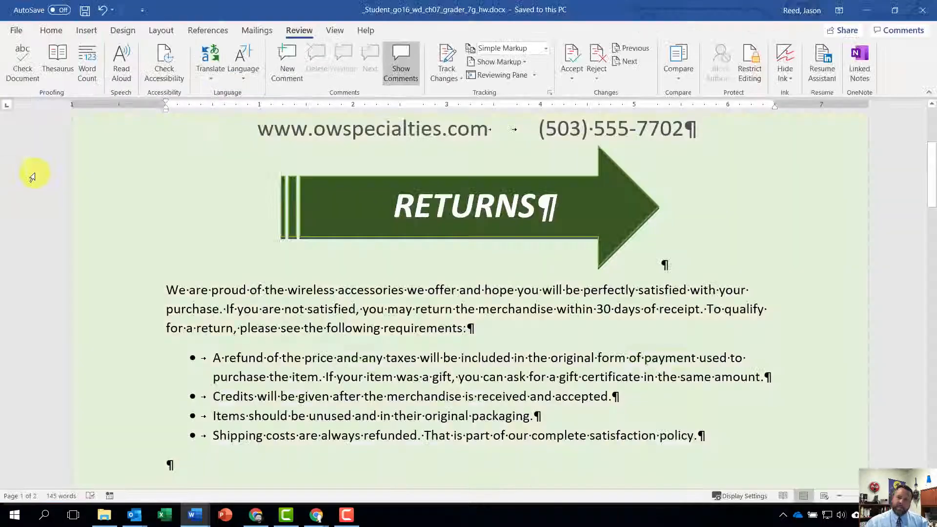
{"action": "left_click", "coordinate": [922, 15]}
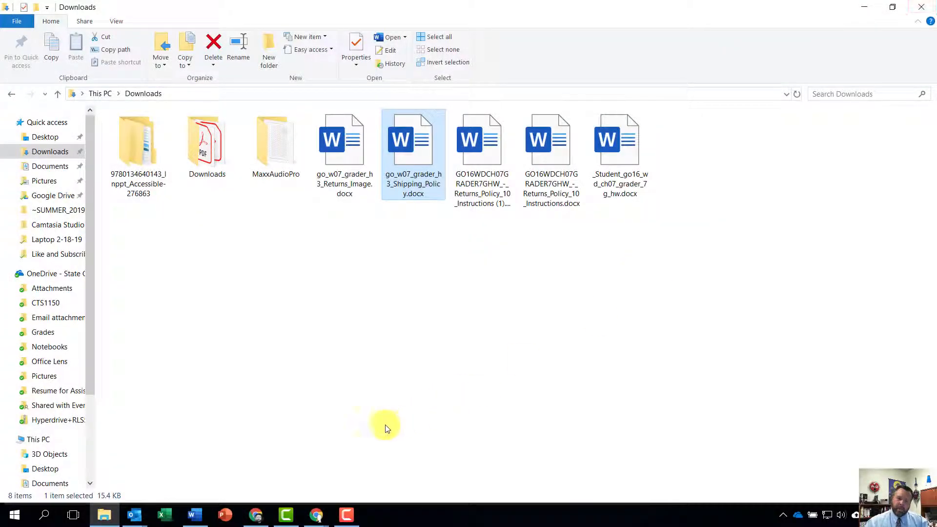
Switch to Chrome, upload _Student_go16_wd_ch07_grader_7g_hw.docx from Downloads as the completed assignment, and submit it for grading.
{"action": "left_click", "coordinate": [316, 515]}
{"action": "left_click", "coordinate": [342, 463]}
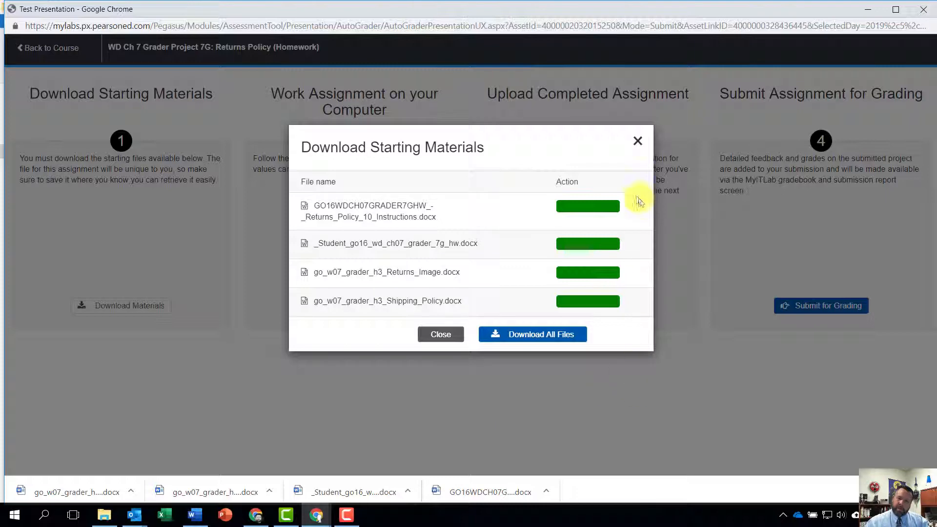
{"action": "left_click", "coordinate": [637, 141]}
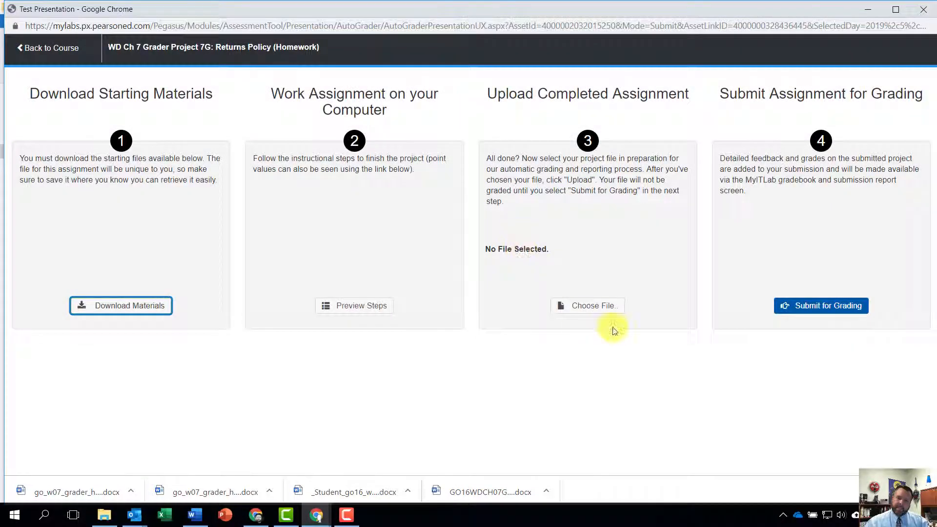
{"action": "left_click", "coordinate": [578, 305]}
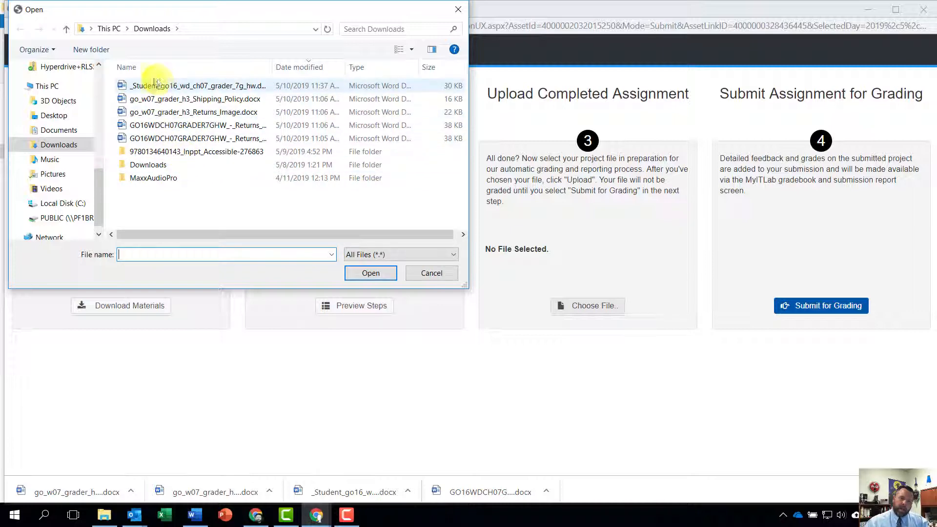
{"action": "left_click", "coordinate": [200, 86]}
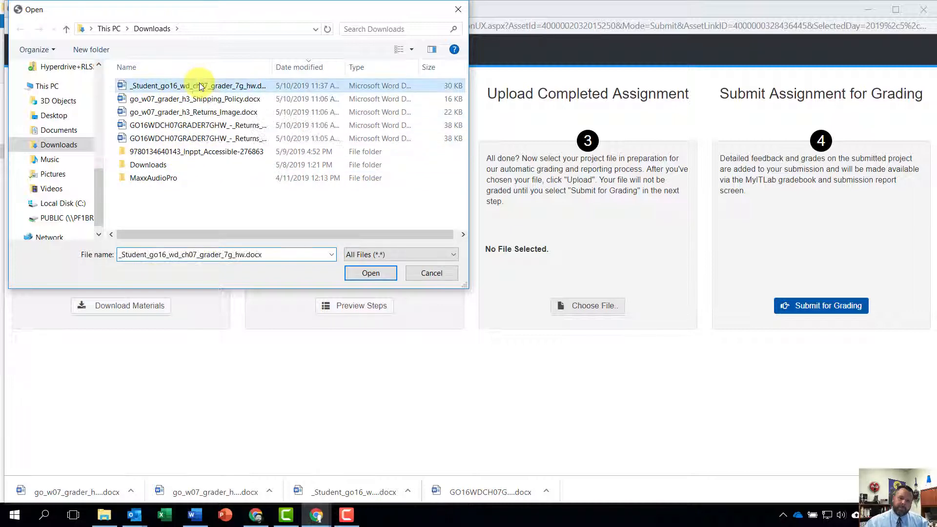
{"action": "left_click", "coordinate": [370, 273]}
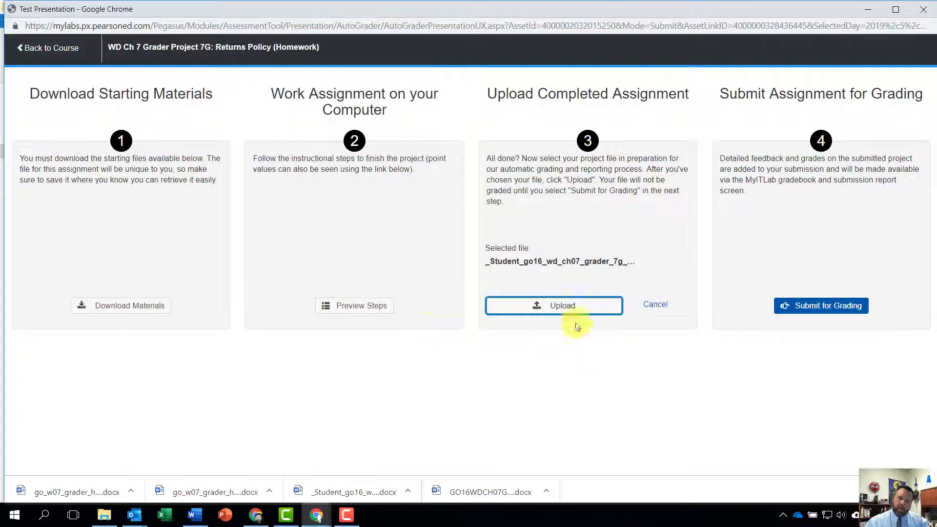
{"action": "left_click", "coordinate": [561, 307]}
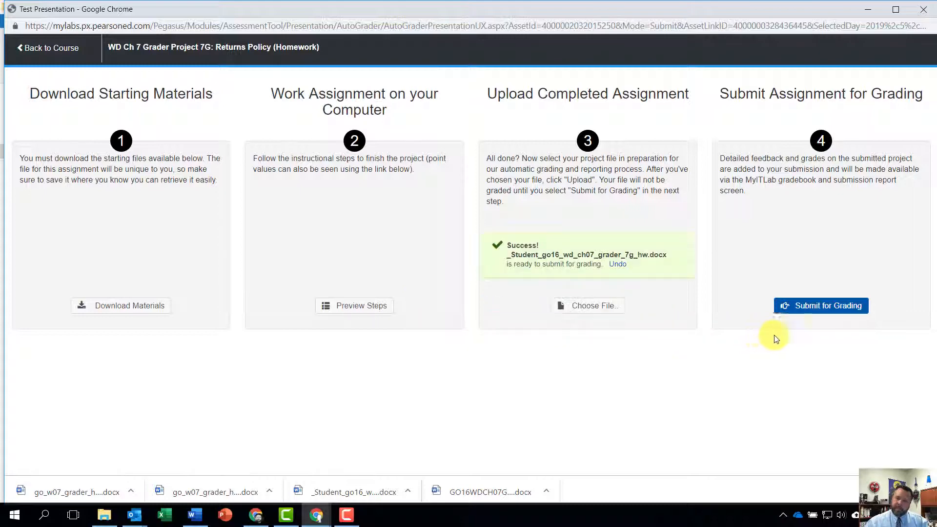
{"action": "left_click", "coordinate": [856, 306]}
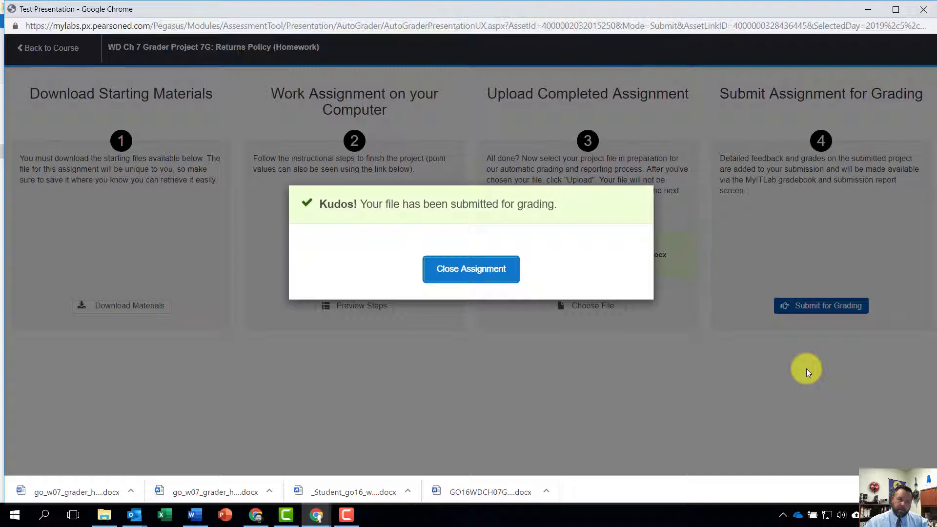
{"action": "left_click", "coordinate": [482, 268]}
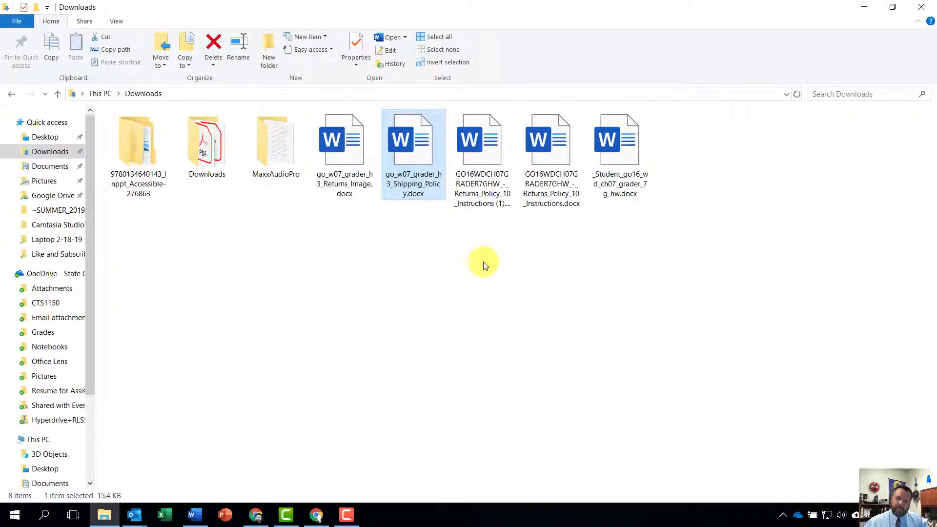
Open the submissions of WD Ch 7 Grader Project 7G: Returns Policy (Homework) from the assignment calendar and view the 5/10/2019 attempt.
{"action": "left_click", "coordinate": [316, 513]}
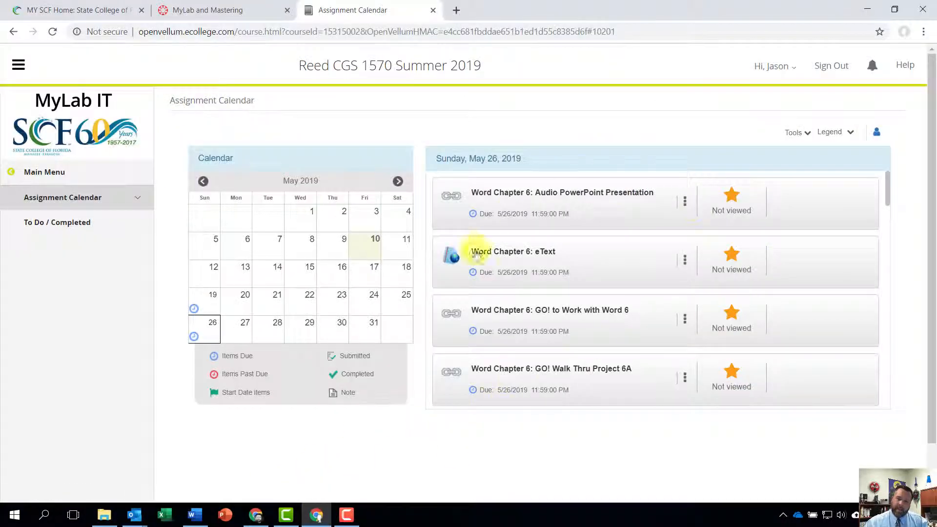
{"action": "scroll", "coordinate": [681, 319], "scroll_direction": "down", "scroll_amount": 15}
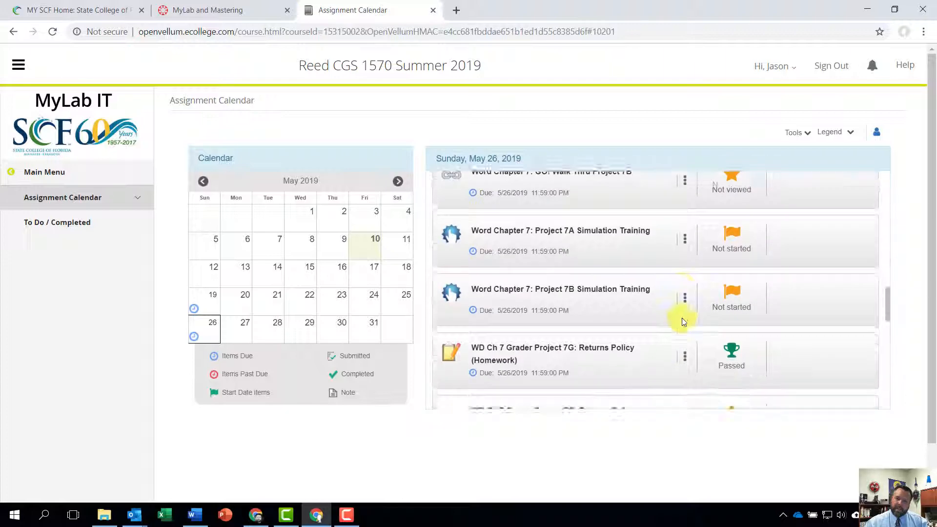
{"action": "scroll", "coordinate": [682, 321], "scroll_direction": "down", "scroll_amount": 5}
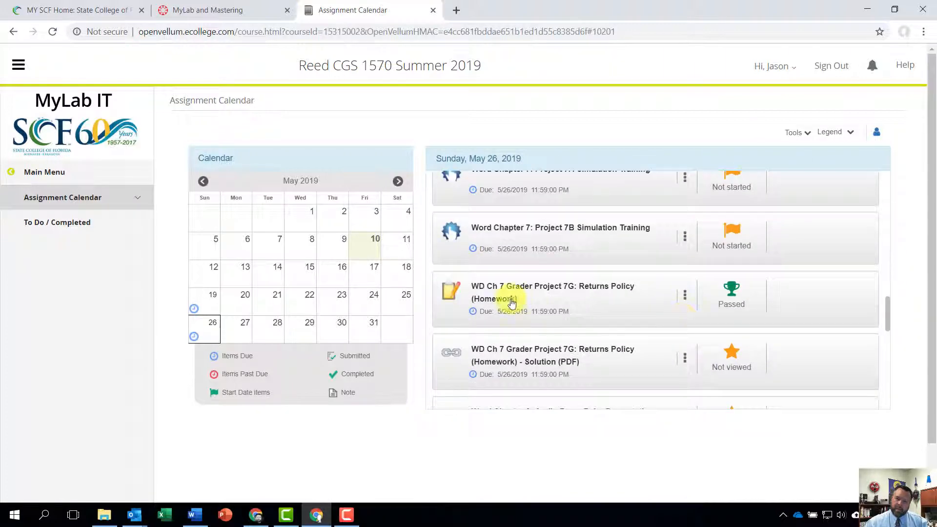
{"action": "left_click", "coordinate": [685, 295]}
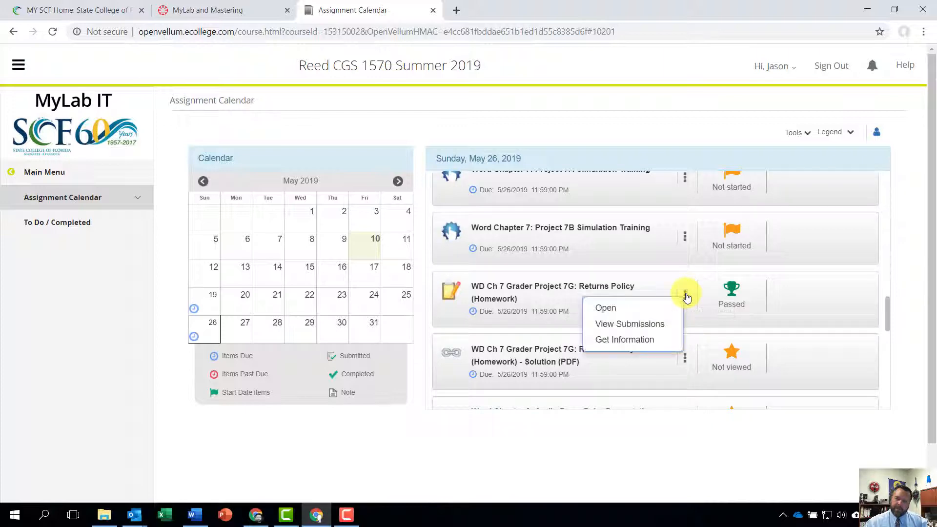
{"action": "left_click", "coordinate": [639, 324]}
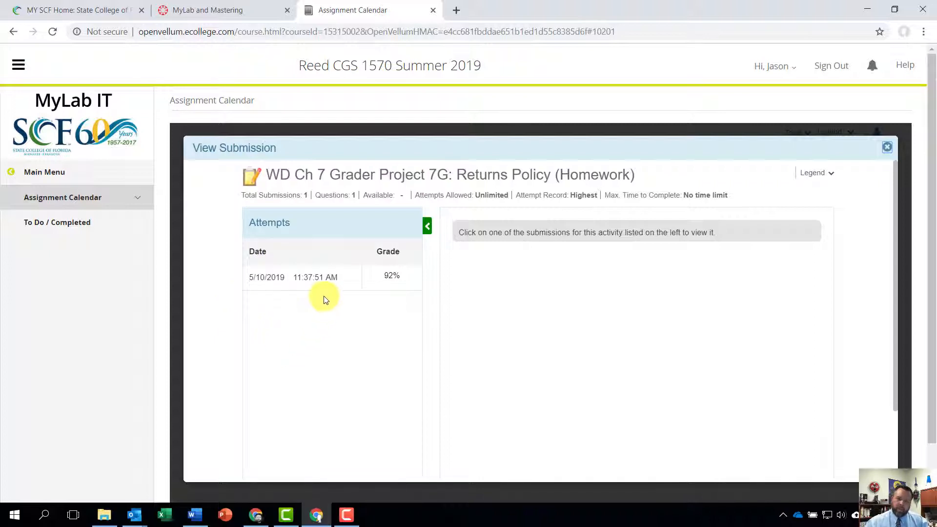
{"action": "left_click", "coordinate": [289, 283]}
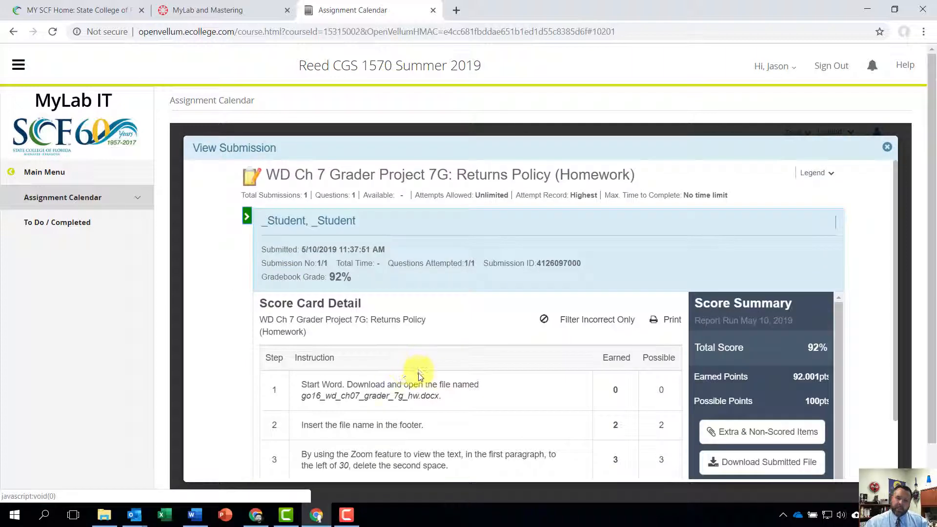
Review the score card down to instruction 10 and expand its scoring details for the CONTACT US hyperlink.
{"action": "scroll", "coordinate": [420, 379], "scroll_direction": "down", "scroll_amount": 8}
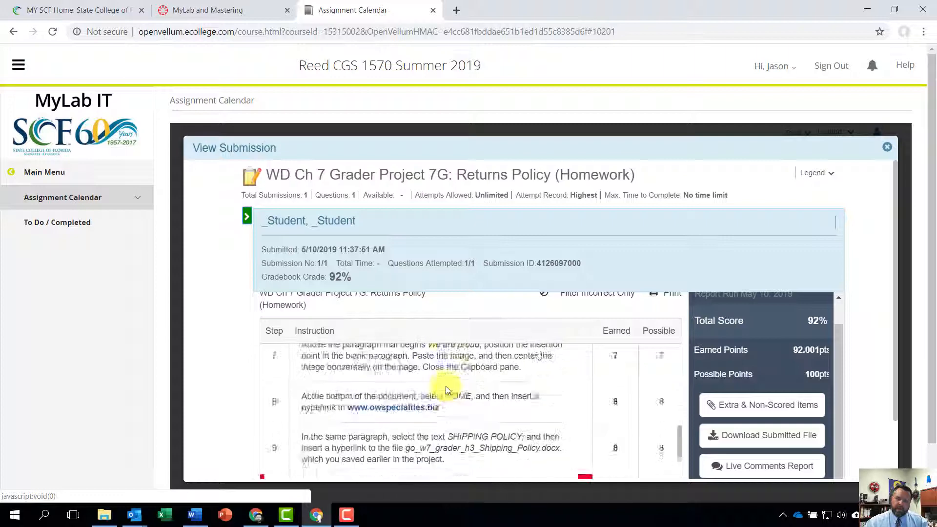
{"action": "scroll", "coordinate": [446, 391], "scroll_direction": "down", "scroll_amount": 3}
{"action": "scroll", "coordinate": [445, 391], "scroll_direction": "up", "scroll_amount": 1}
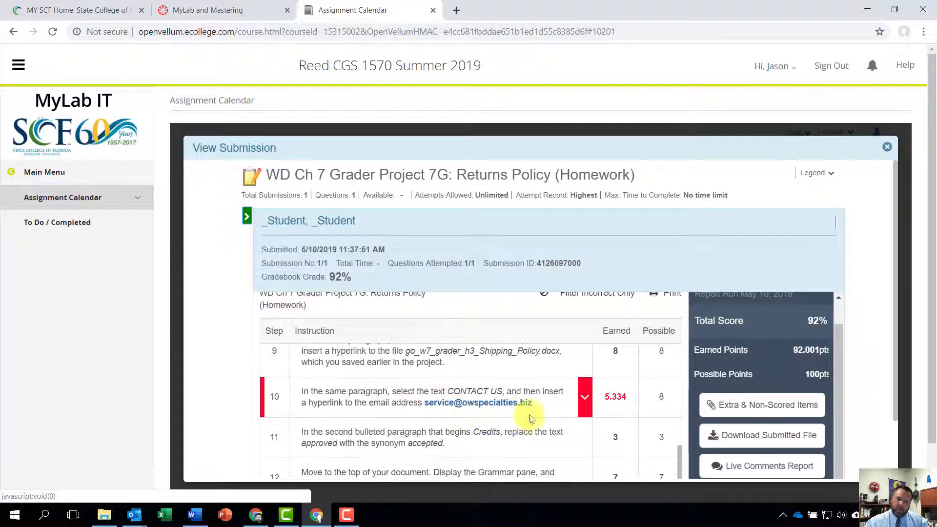
{"action": "left_click", "coordinate": [585, 400]}
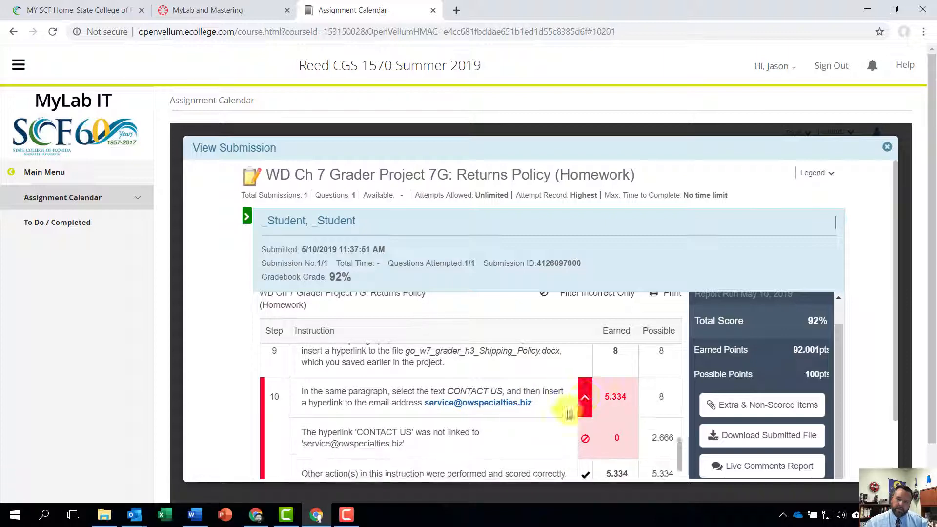
{"action": "scroll", "coordinate": [439, 391], "scroll_direction": "down", "scroll_amount": 1}
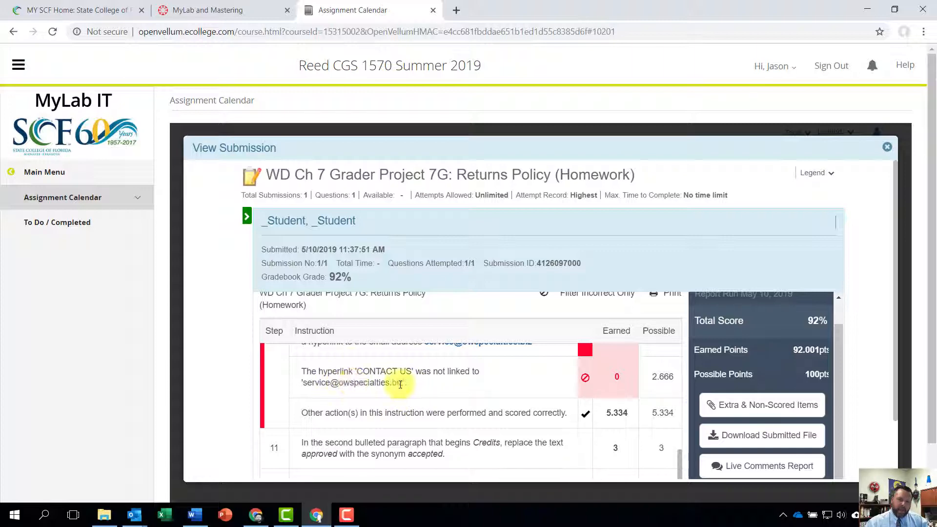
Expand the scoring details of instruction 14 about the "click here" hyperlink and read through to the end of the score card.
{"action": "scroll", "coordinate": [402, 394], "scroll_direction": "down", "scroll_amount": 4}
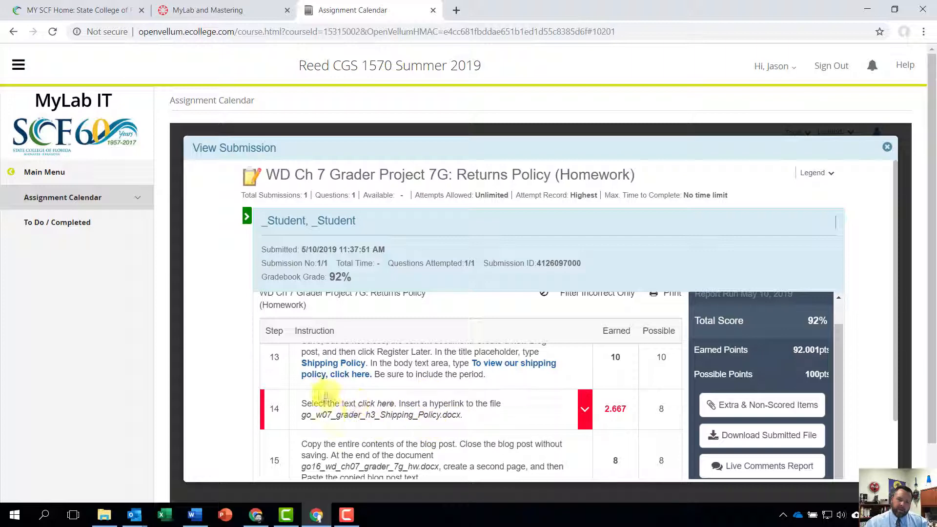
{"action": "left_click", "coordinate": [585, 413]}
{"action": "scroll", "coordinate": [489, 401], "scroll_direction": "down", "scroll_amount": 2}
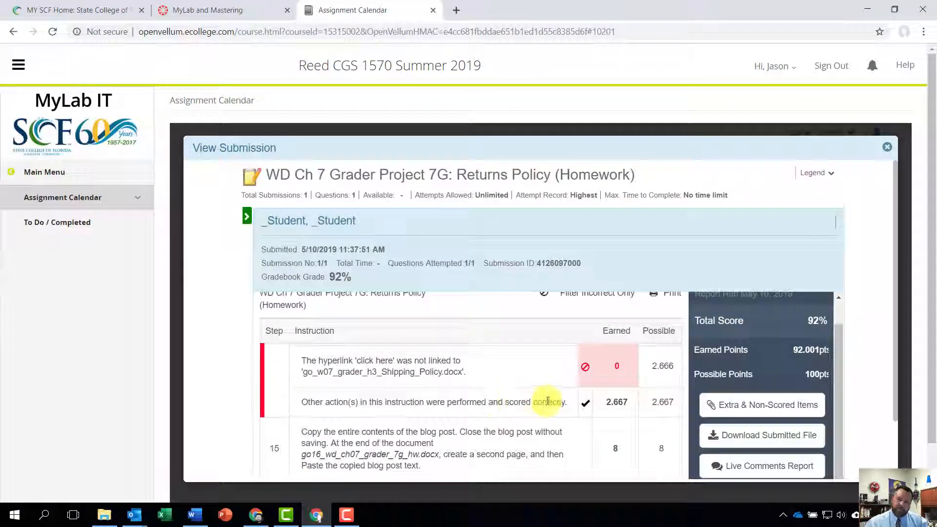
{"action": "scroll", "coordinate": [551, 405], "scroll_direction": "down", "scroll_amount": 2}
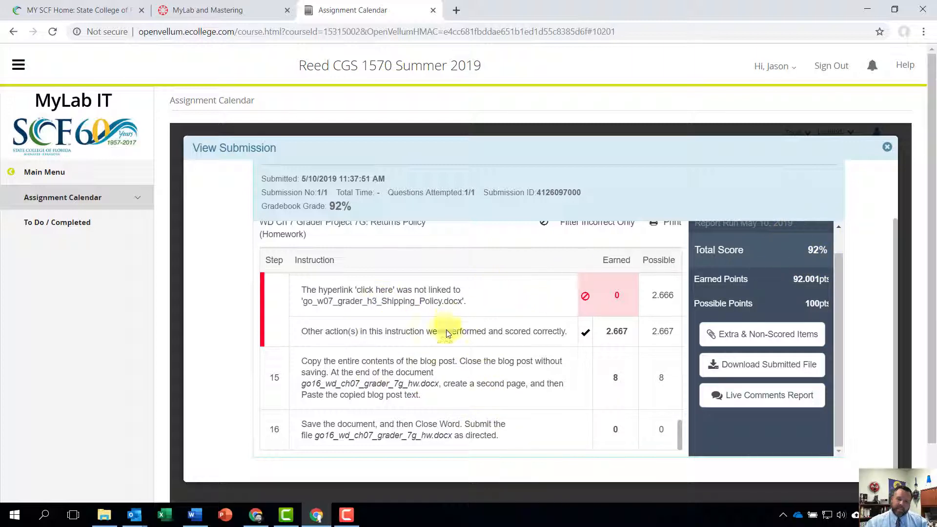
{"action": "scroll", "coordinate": [582, 355], "scroll_direction": "down", "scroll_amount": 1}
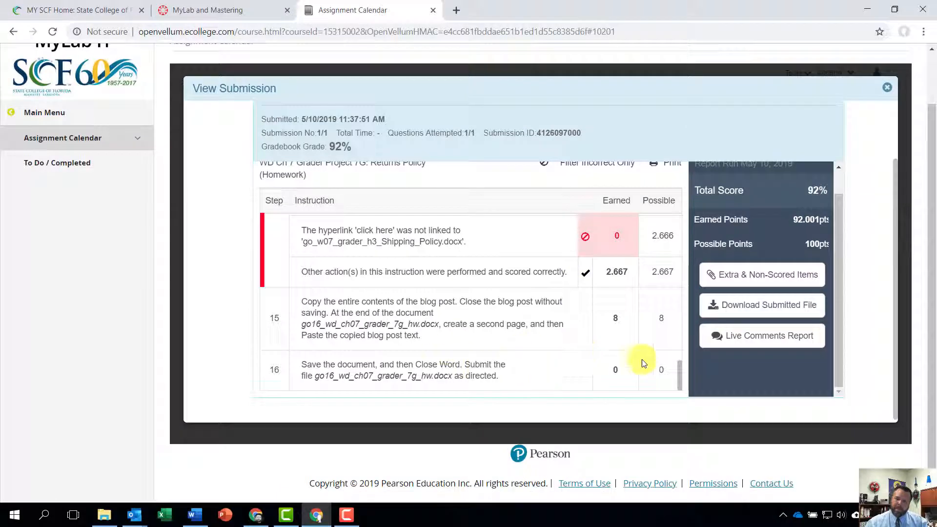